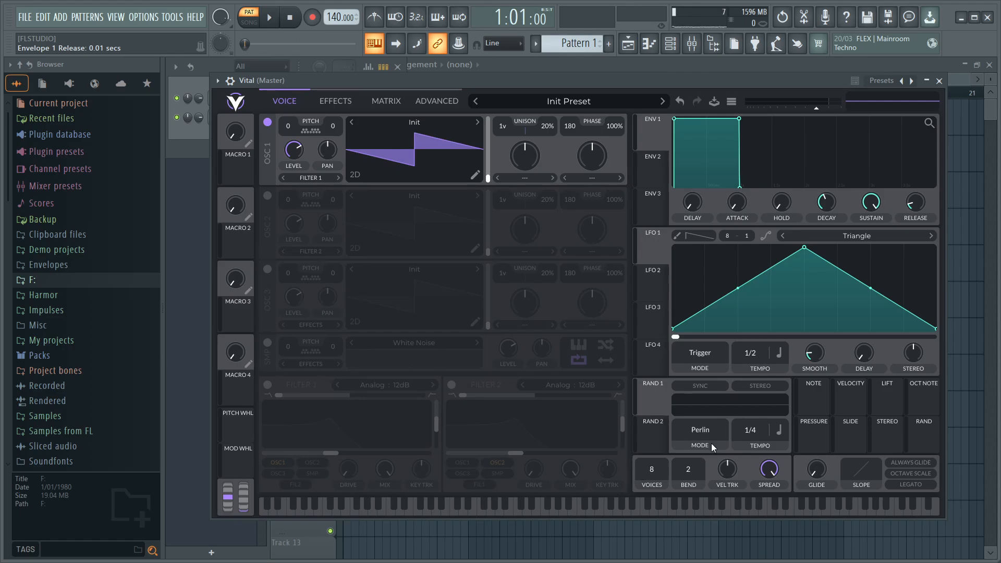
- Set the patch to 1 voice and oscillator 1's phase randomization to 0%
mouse_move(738, 212)
drag(652, 462, 649, 468)
drag(613, 122, 535, 252)
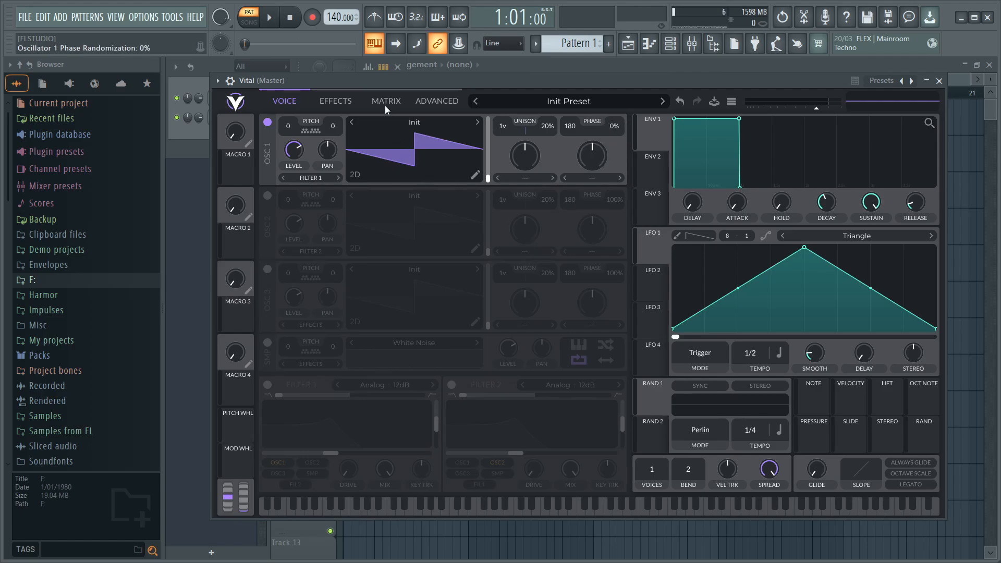
- Load the Basic Shapes wavetable into oscillator 1 and set its wave frame to 75
click(399, 124)
click(545, 160)
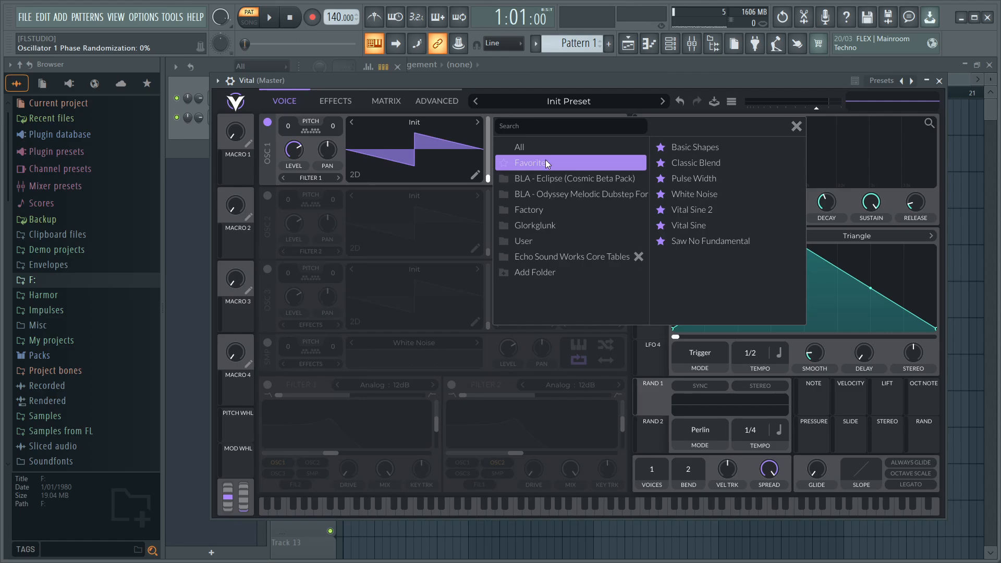
click(699, 149)
click(794, 127)
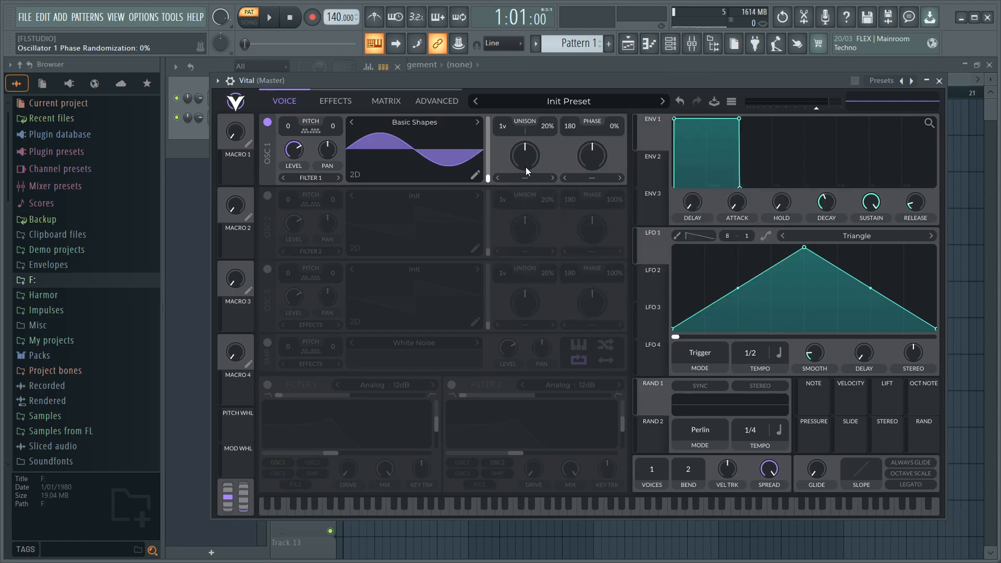
drag(486, 153, 487, 158)
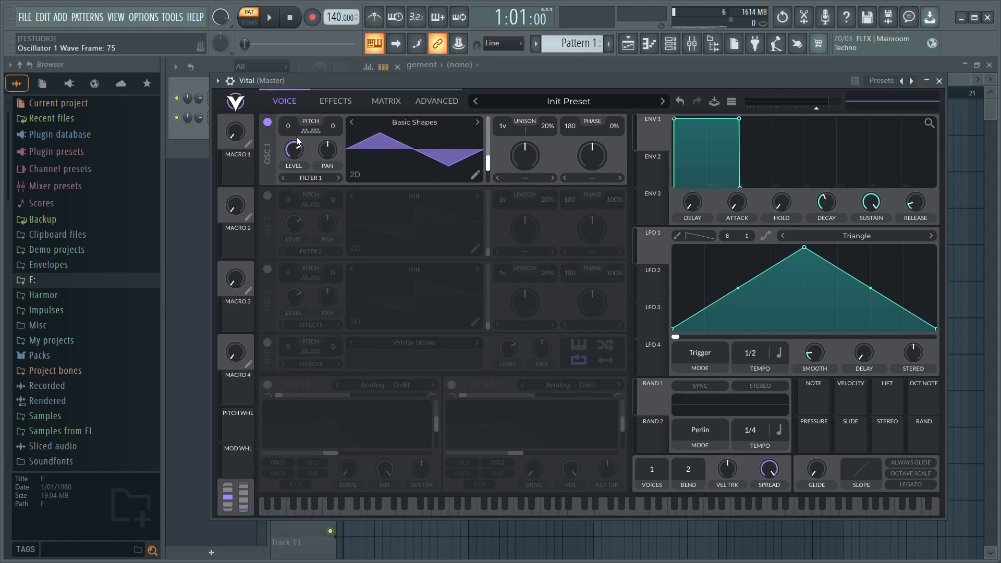
- Set oscillator 1's level to 0 and bring Envelope 2's attack and sustain down to 0
drag(297, 137, 231, 248)
click(667, 168)
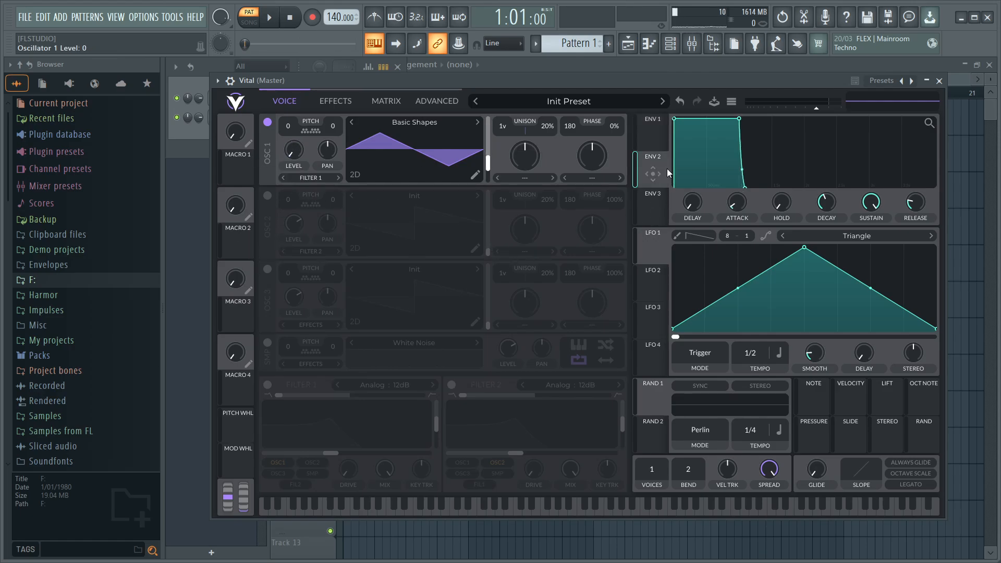
click(740, 209)
drag(855, 209, 826, 204)
- Set Envelope 2's decay to 0.06 secs
scroll(824, 201, down, 1)
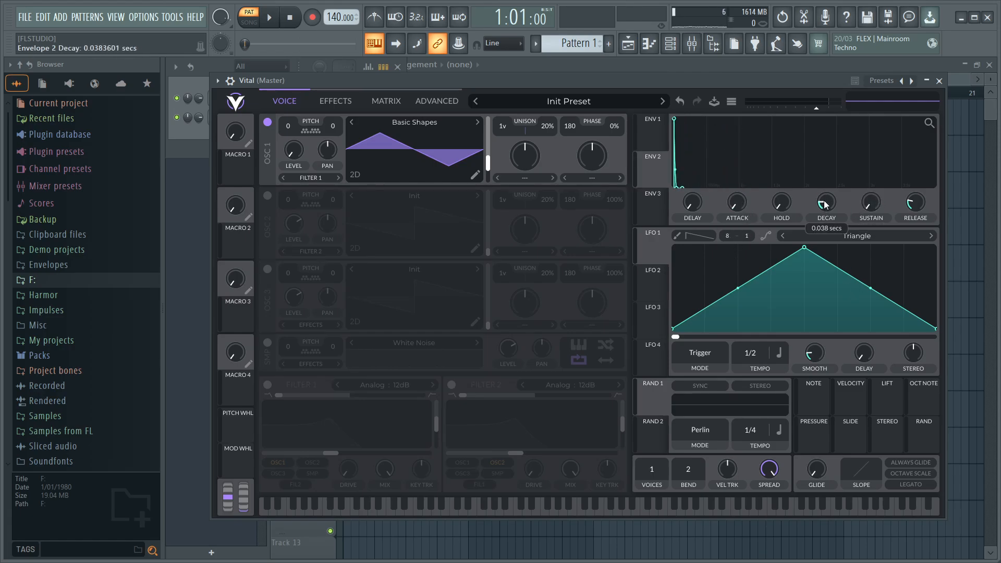
scroll(825, 201, up, 1)
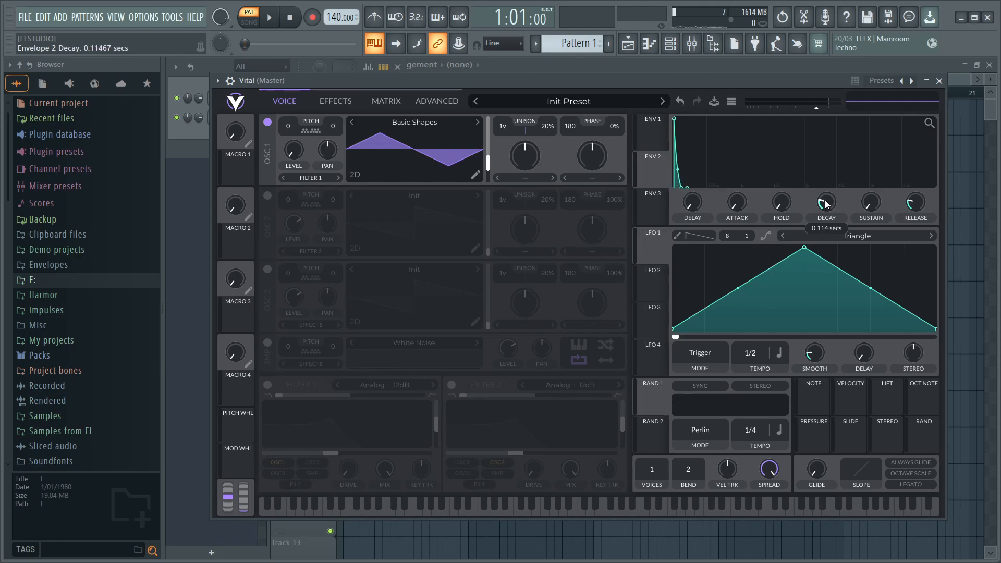
right_click(826, 202)
click(846, 223)
text(.06)
key(Return)
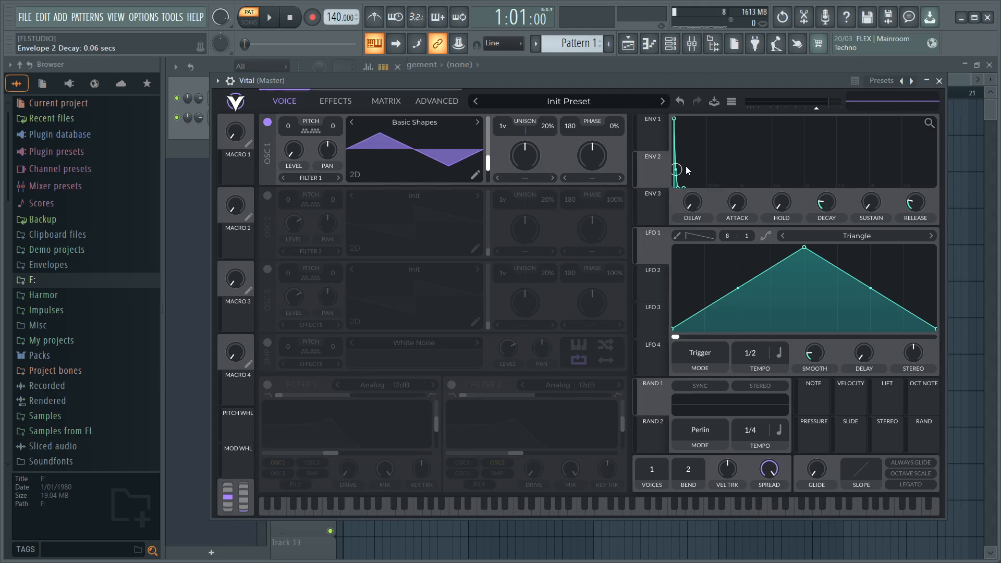
- Bend Envelope 2's decay curve to a power of 3.1 and assign the envelope to oscillator 1's level
drag(683, 169, 693, 128)
drag(653, 173, 293, 150)
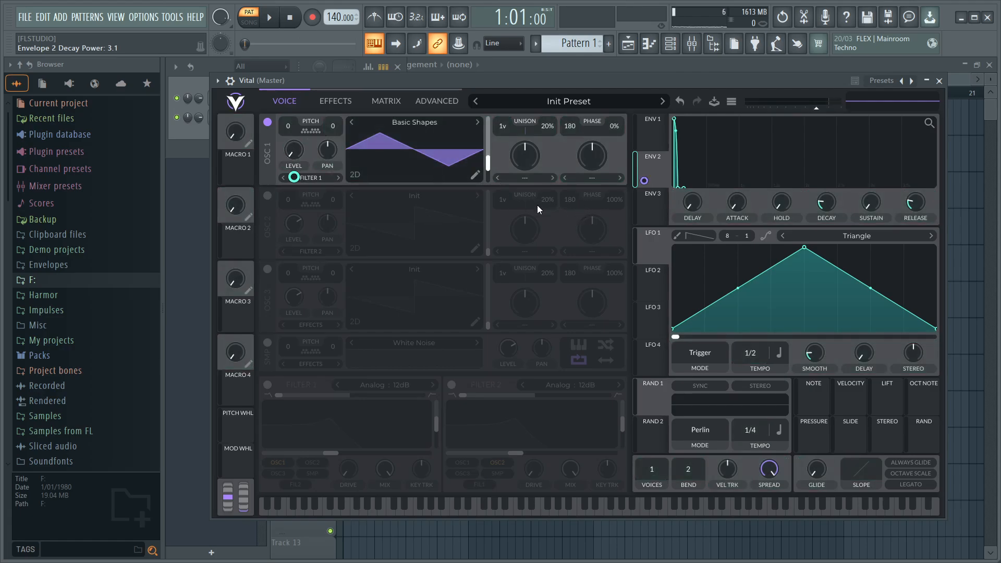
- Set Envelope 3's sustain to 0 and its decay power to -20
click(653, 217)
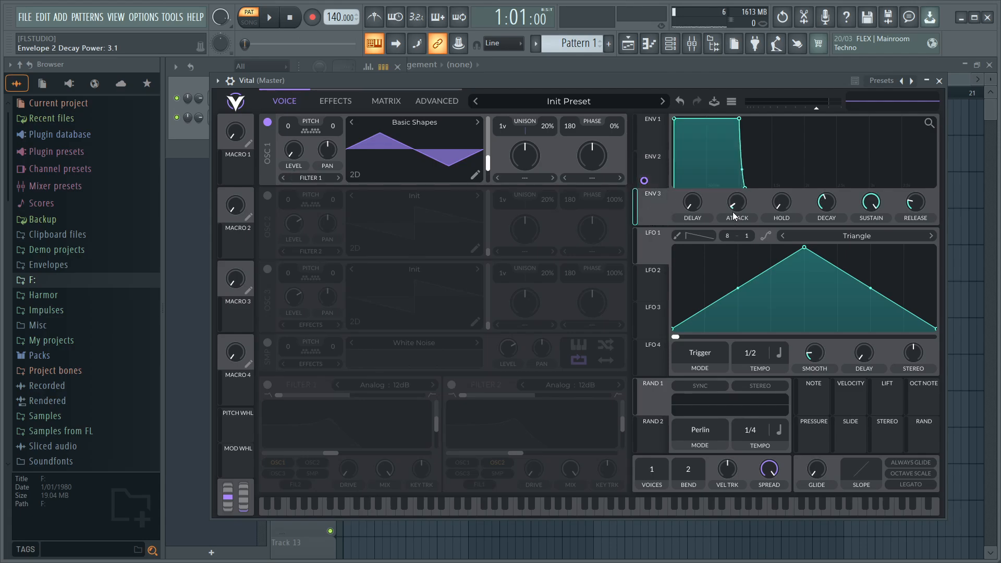
drag(874, 200, 856, 292)
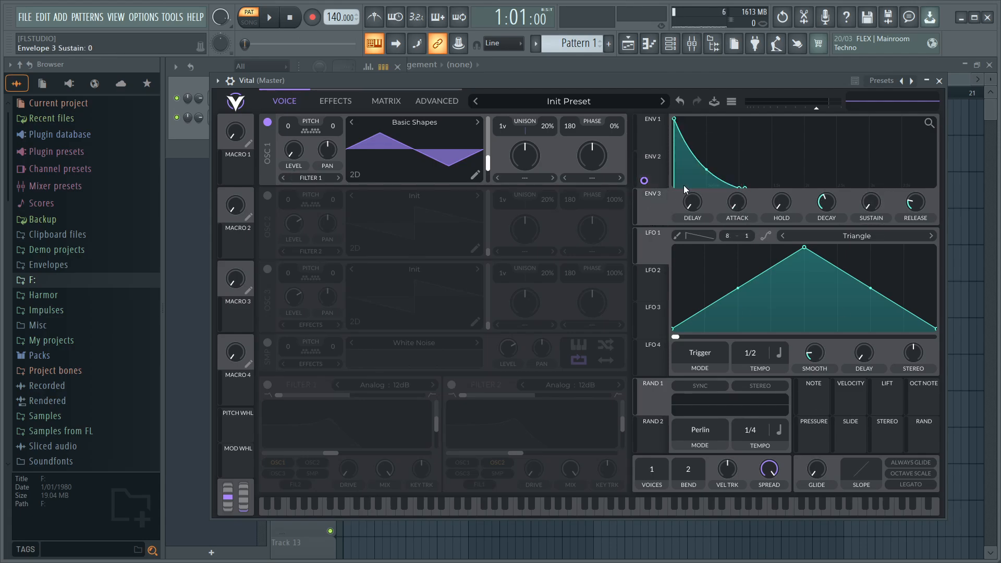
drag(710, 173, 658, 342)
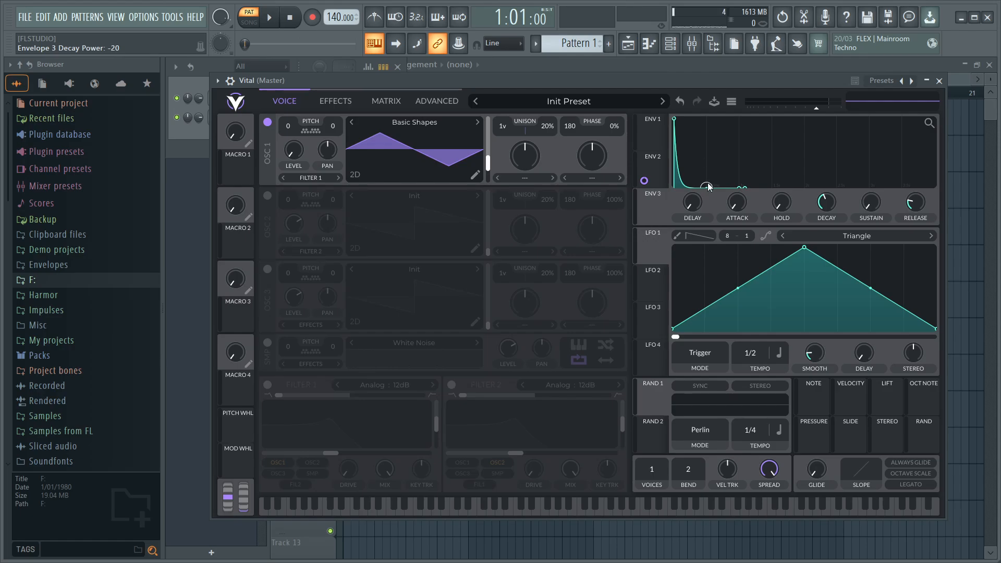
- Set Envelope 3's decay to 0.05 secs
scroll(826, 206, down, 5)
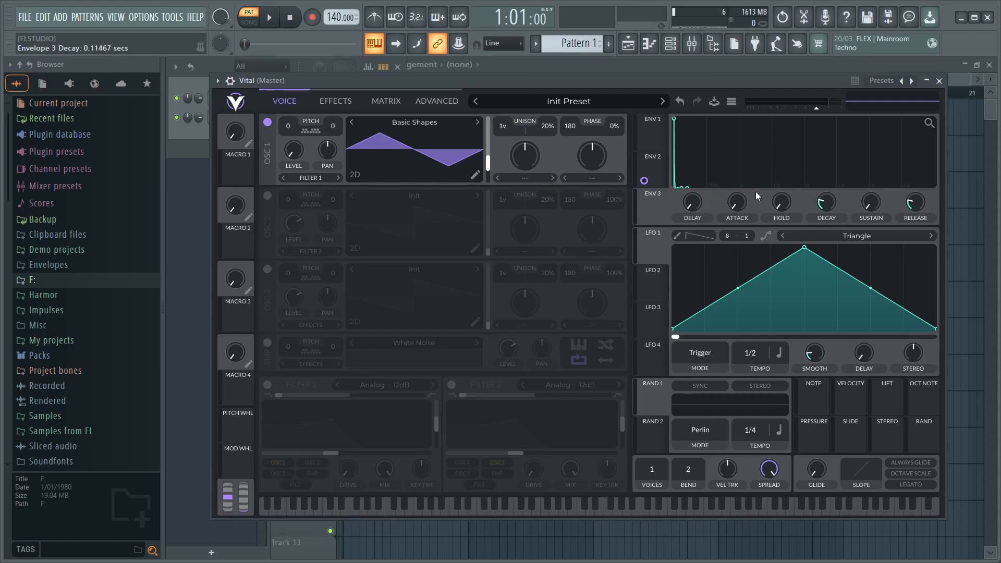
scroll(828, 204, up, 2)
scroll(827, 205, down, 5)
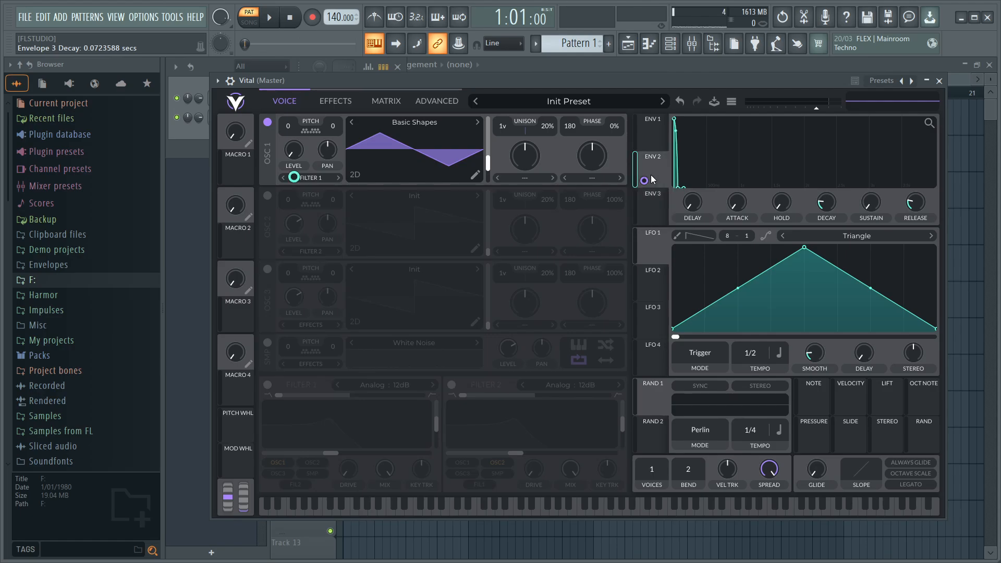
click(656, 198)
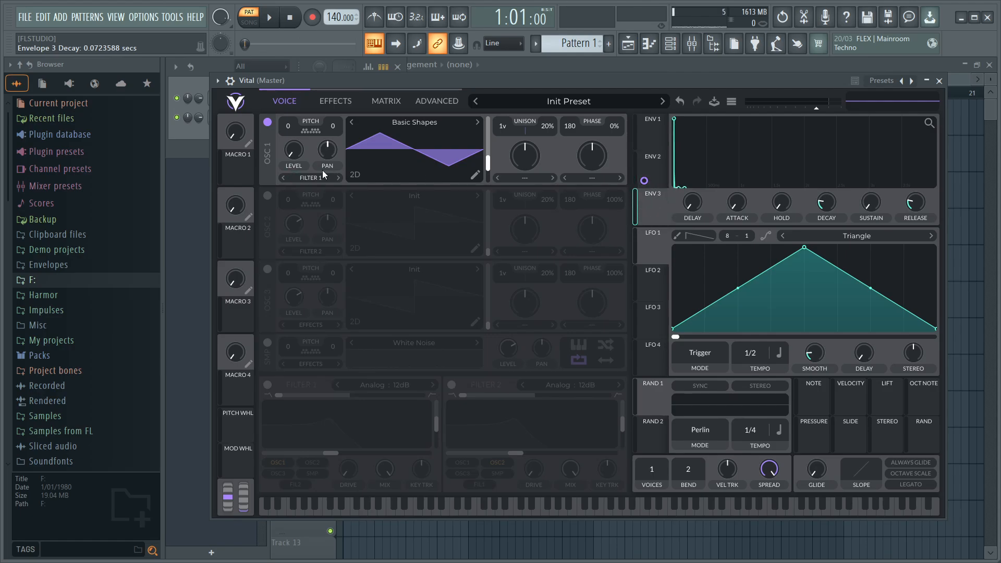
right_click(818, 205)
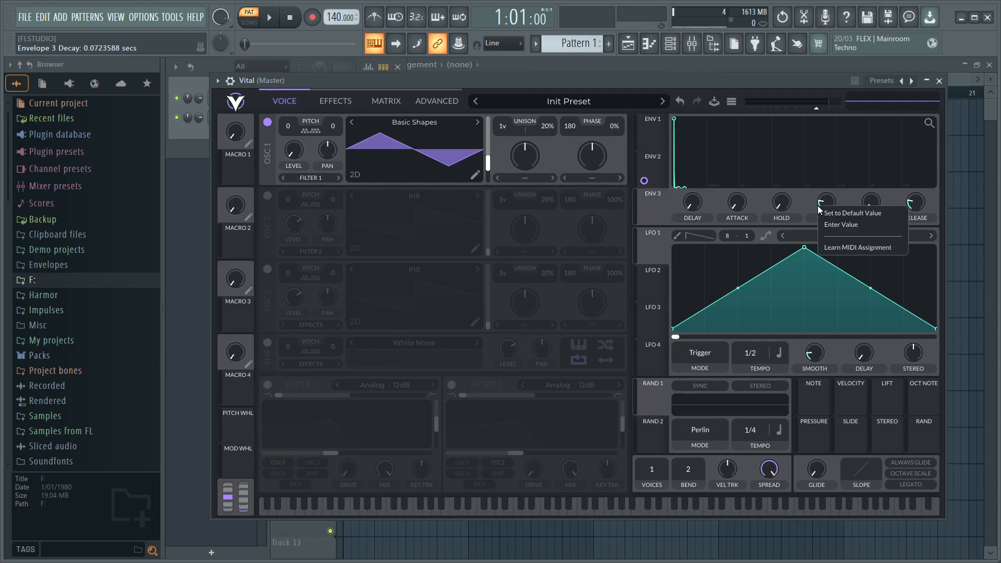
click(841, 227)
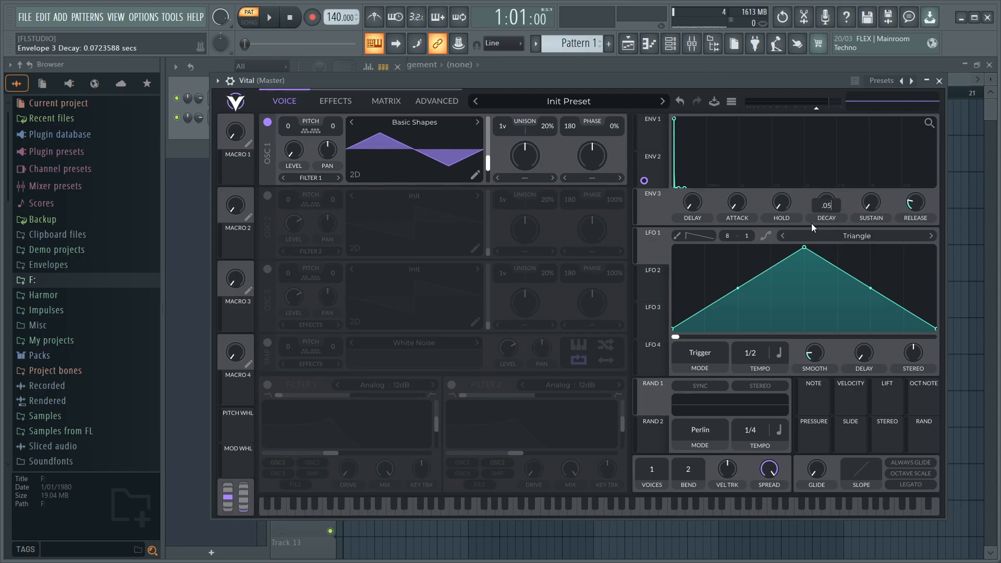
key(Return)
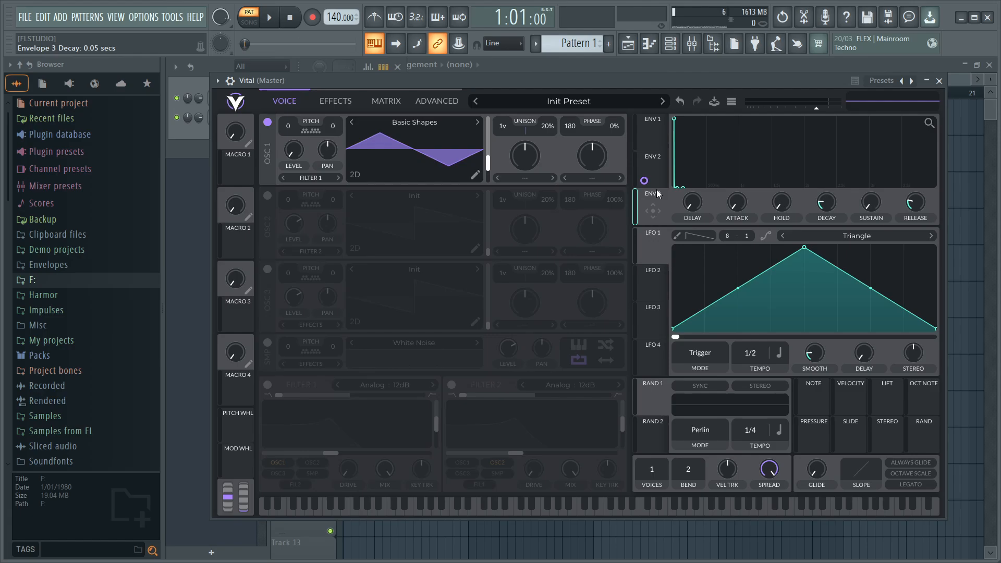
- Assign Envelope 3 to oscillator 1's transpose with a modulation amount of 48
drag(657, 203, 294, 150)
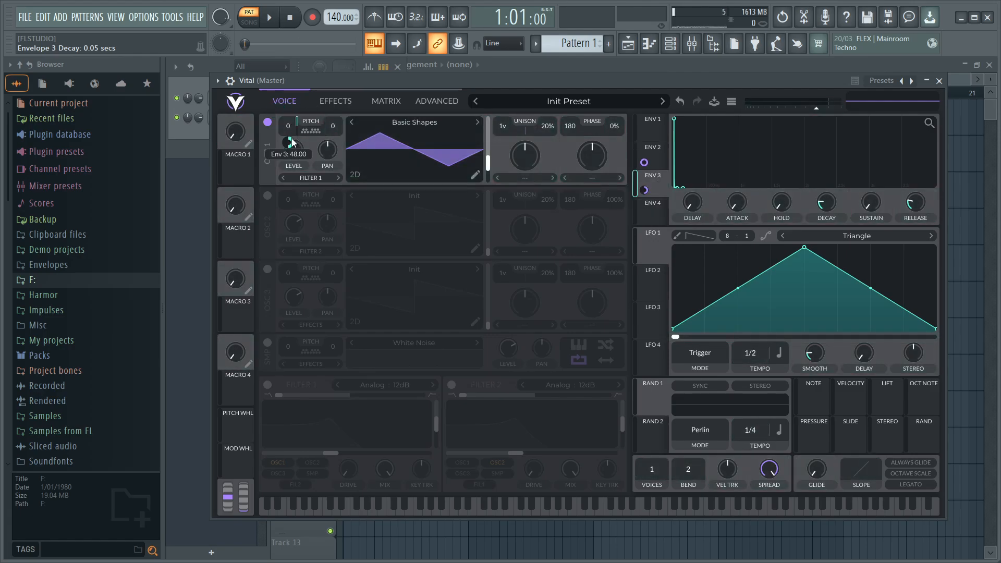
mouse_move(292, 145)
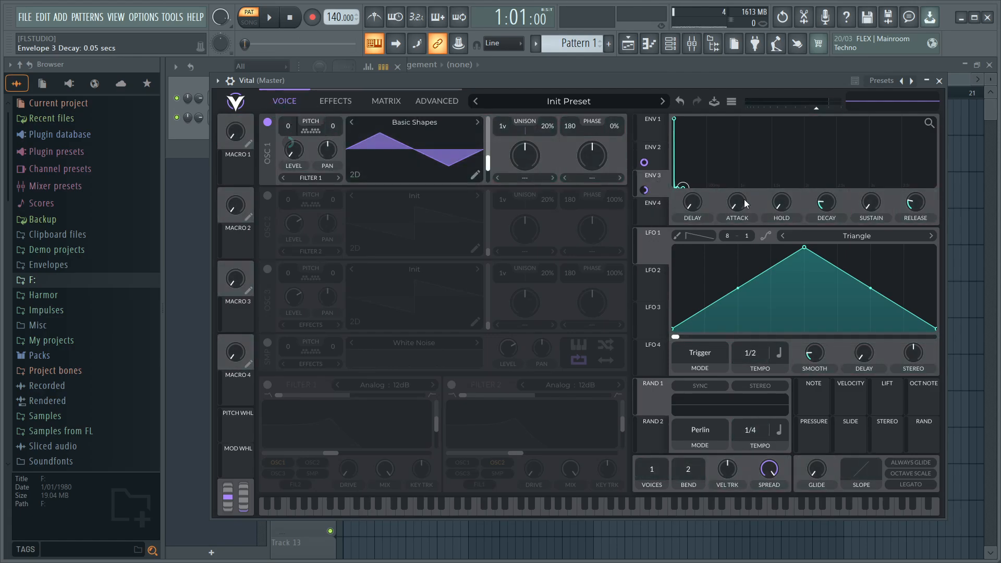
- Raise Envelope 3's sustain fully and increase its oscillator 1 transpose amount to 70.5 while auditioning note G4
drag(876, 203, 860, 91)
key(b)
mouse_move(642, 193)
key(b)
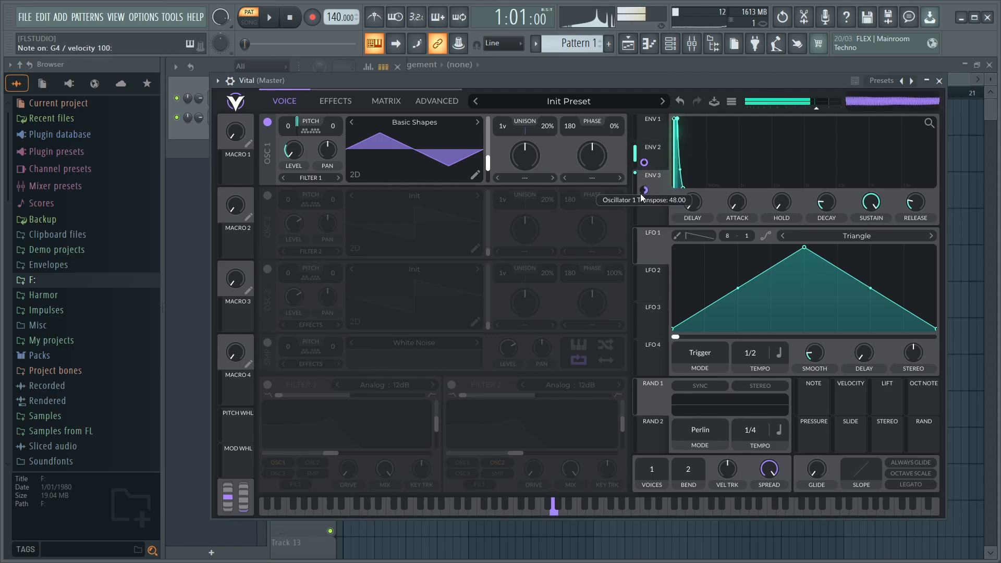
key(b)
key(b)
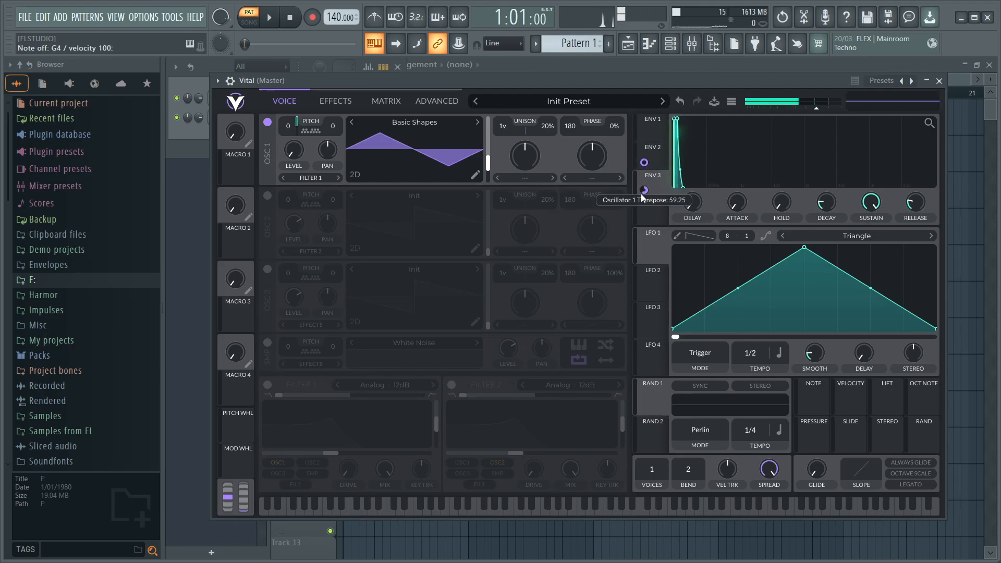
scroll(642, 194, up, 1)
key(b)
key(b)
- Enter a new amount for Envelope 3's transpose modulation, return its sustain to 0 and audition note G4
right_click(642, 194)
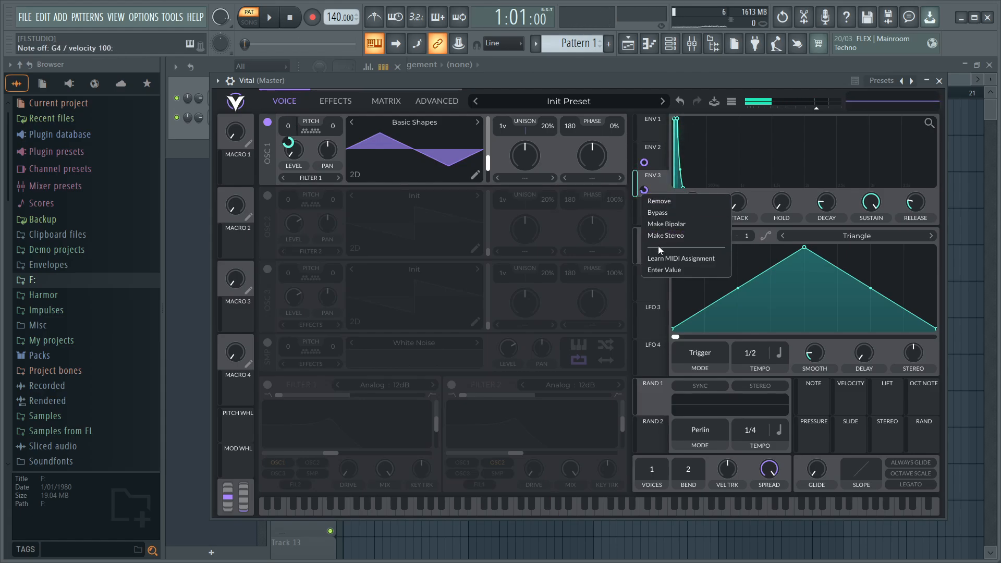
click(660, 271)
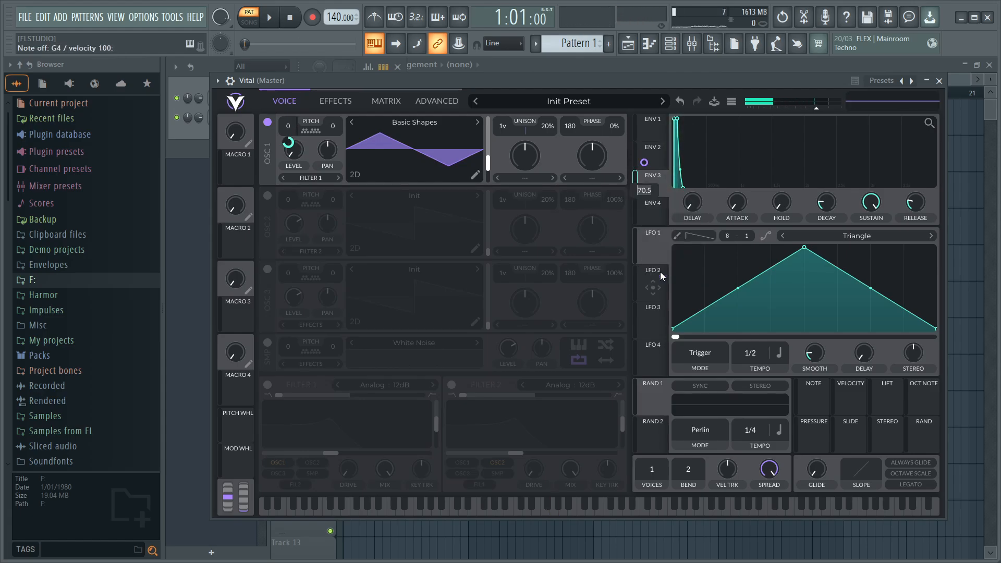
drag(869, 194, 866, 297)
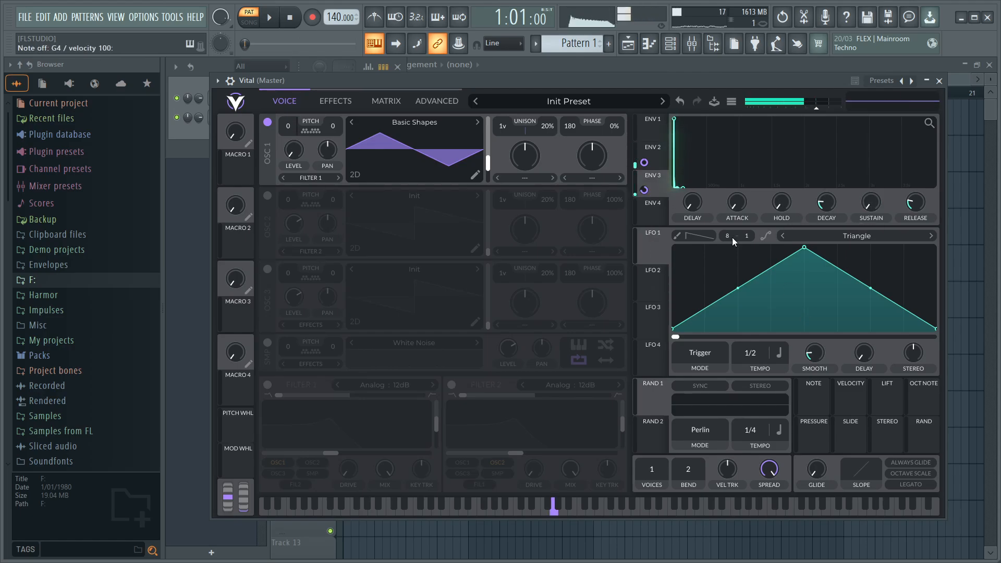
key(b)
key(b)
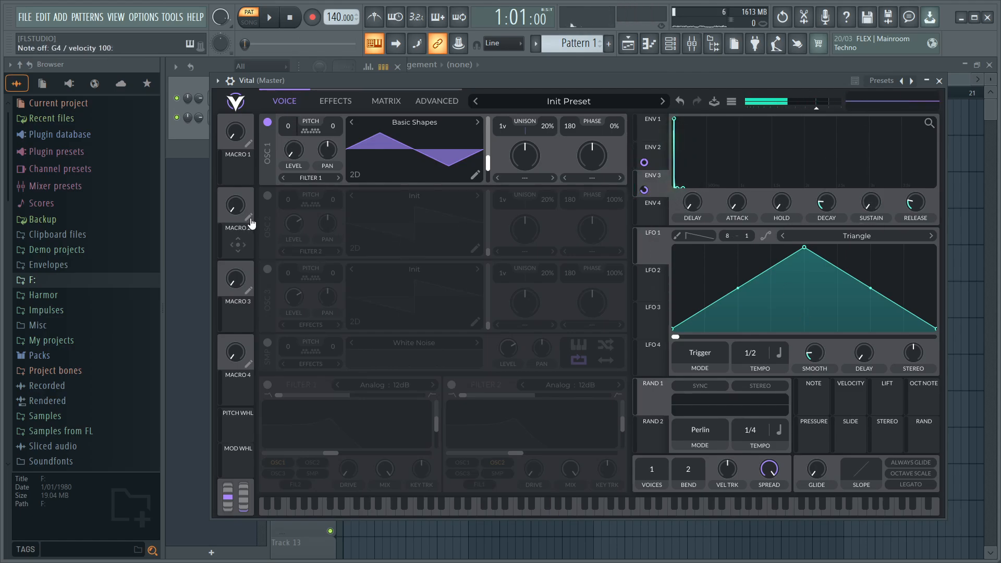
- Enable oscillator 2 and set its phase randomization to 0%
click(268, 196)
drag(616, 199, 616, 229)
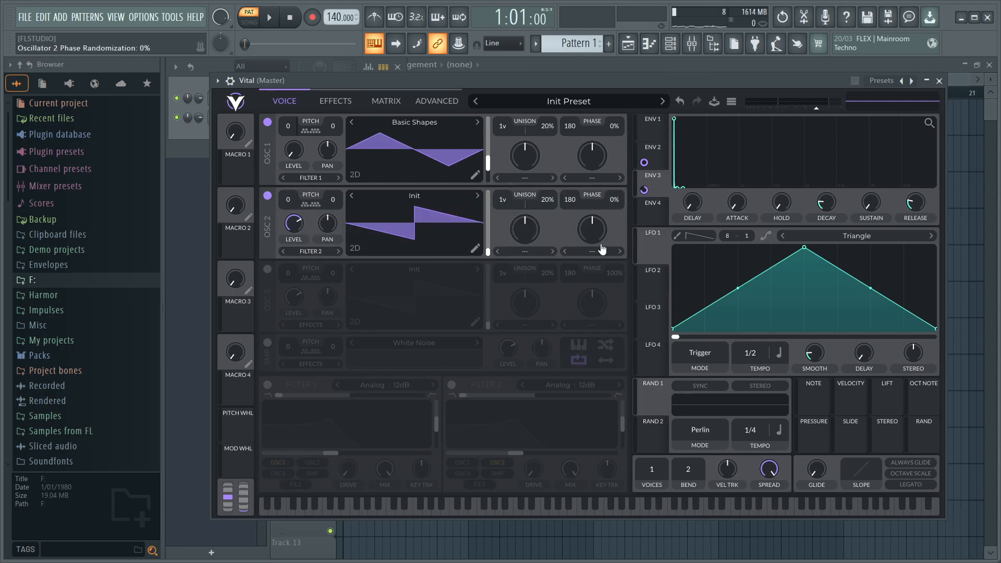
- Turn off MIDI tracking for oscillator 2 in the advanced oscillator settings
click(430, 101)
click(320, 206)
click(284, 101)
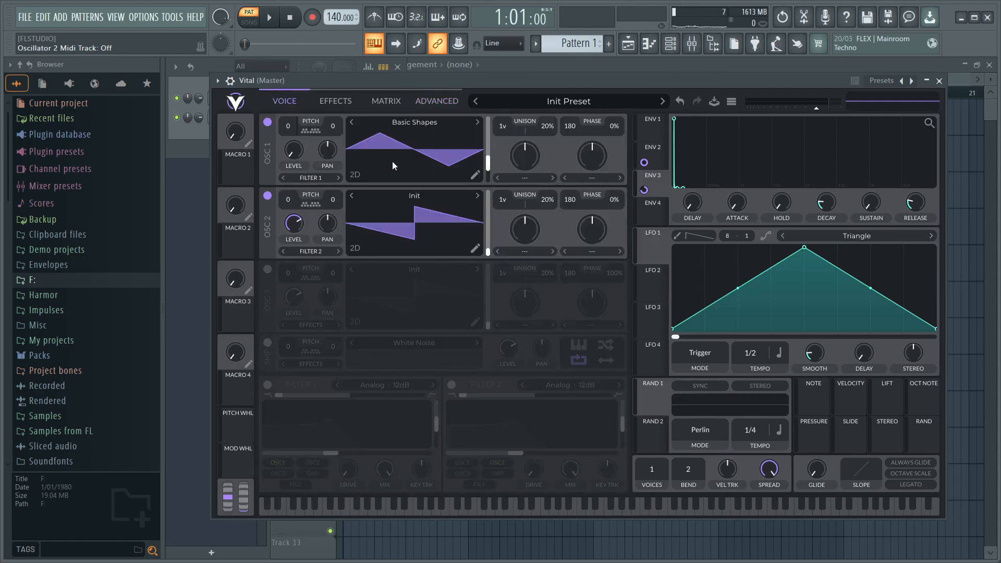
- Load the White Noise wavetable into oscillator 2 and transpose it to -36 semitones
click(429, 198)
click(609, 240)
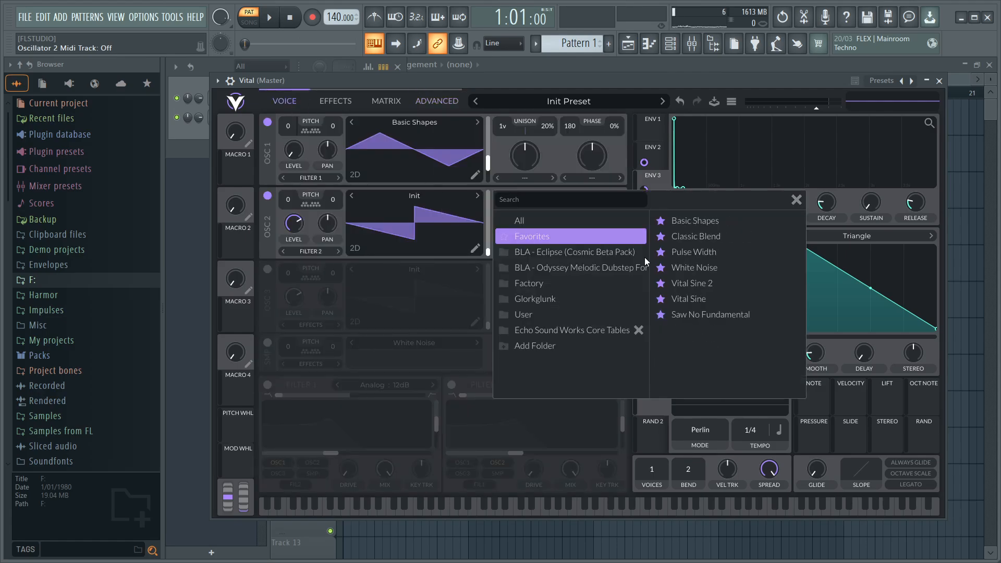
click(701, 271)
click(796, 199)
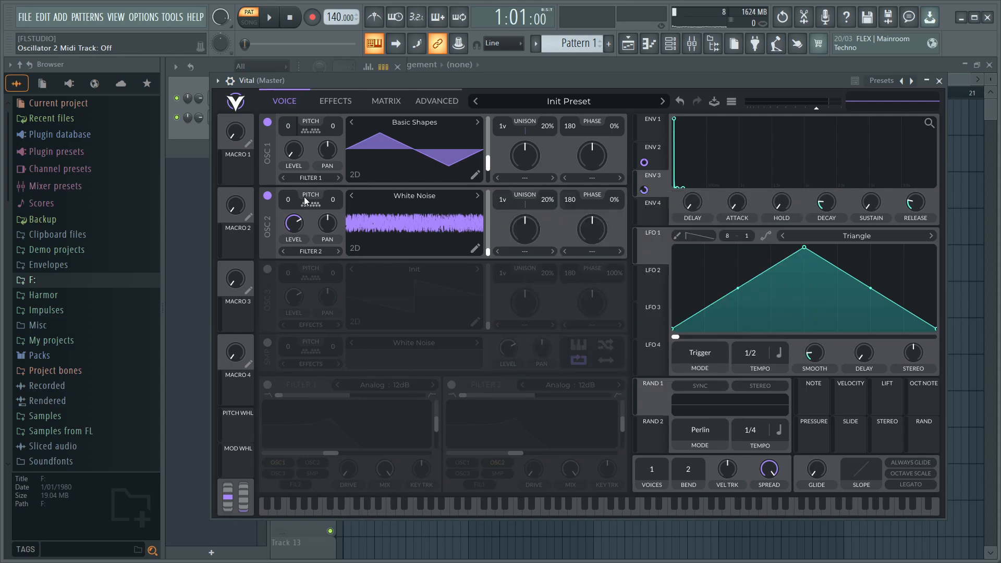
scroll(292, 199, down, 4)
- Set oscillator 2's unison to 2 voices with 100% detune
click(268, 343)
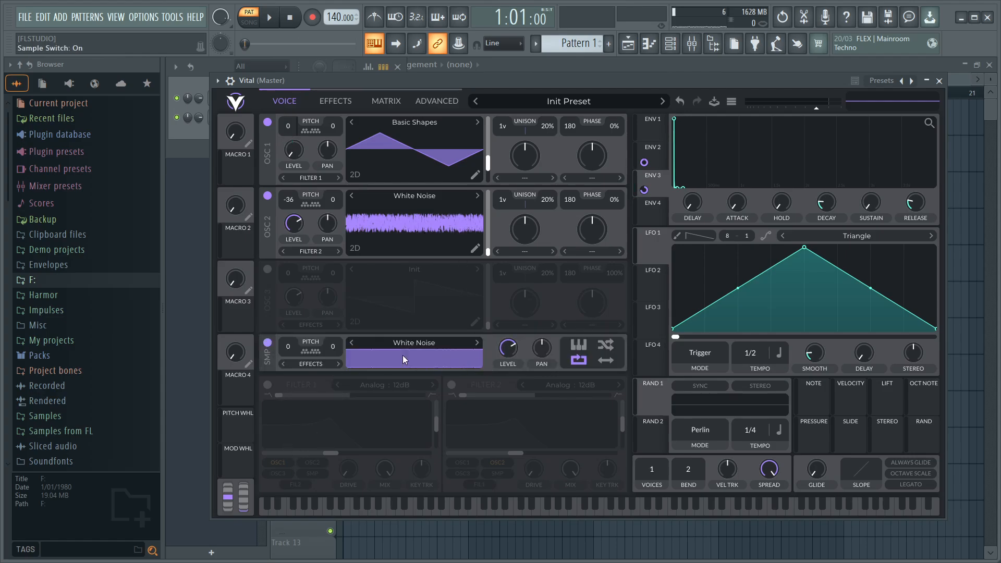
click(267, 343)
scroll(503, 199, up, 1)
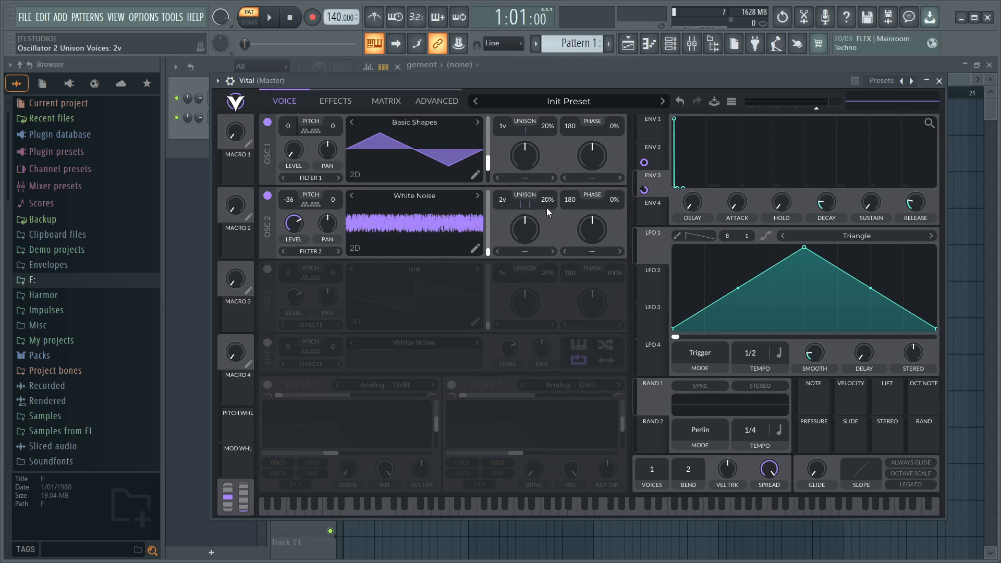
drag(546, 208, 567, 126)
- Set Envelope 4's attack to 0.06 seconds
click(655, 209)
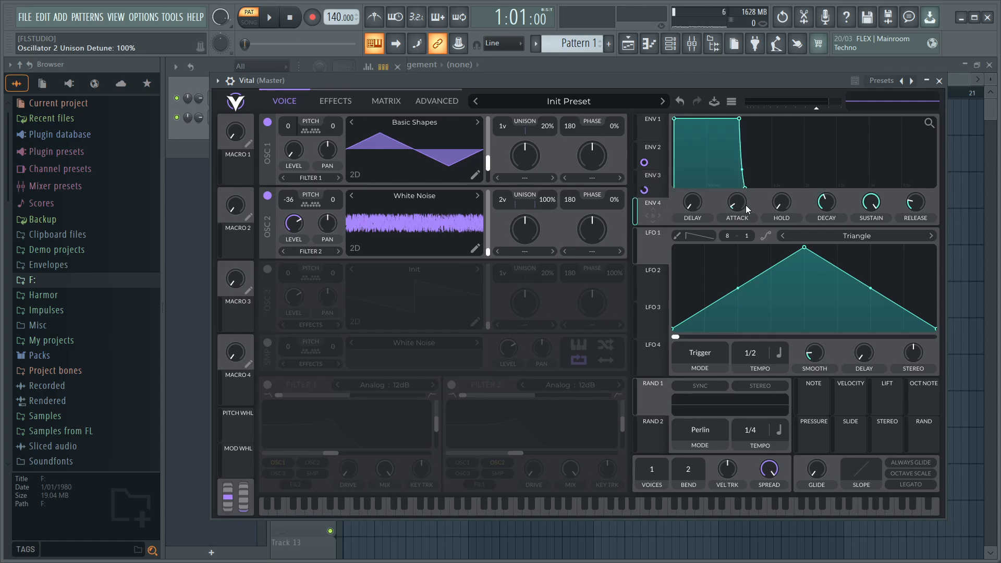
scroll(744, 205, up, 5)
right_click(743, 204)
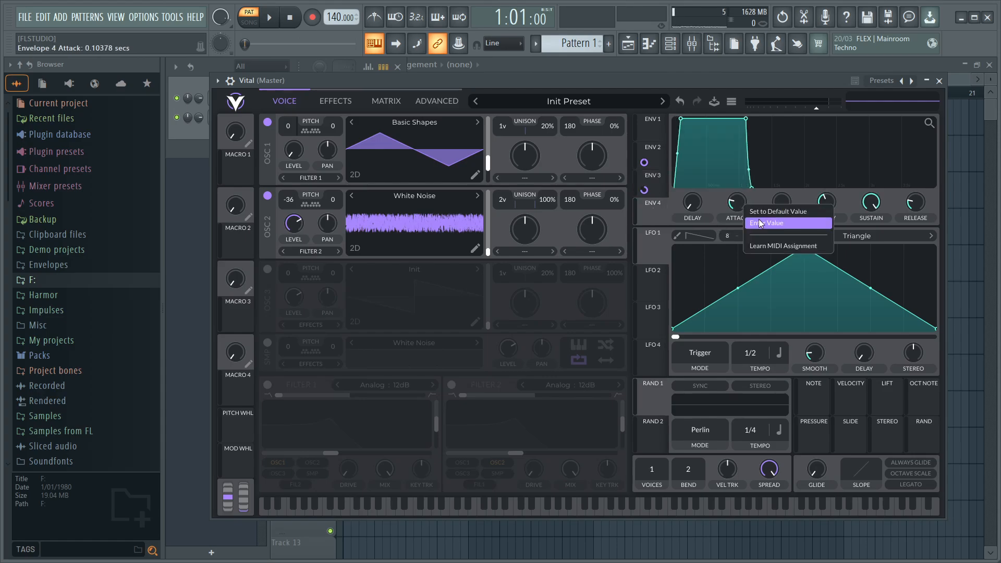
click(662, 206)
click(661, 161)
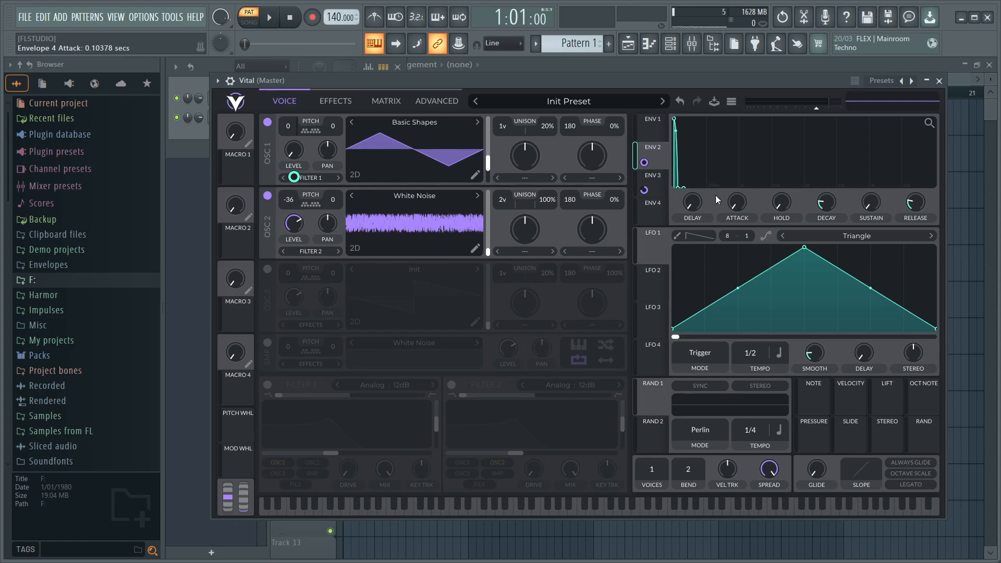
click(662, 210)
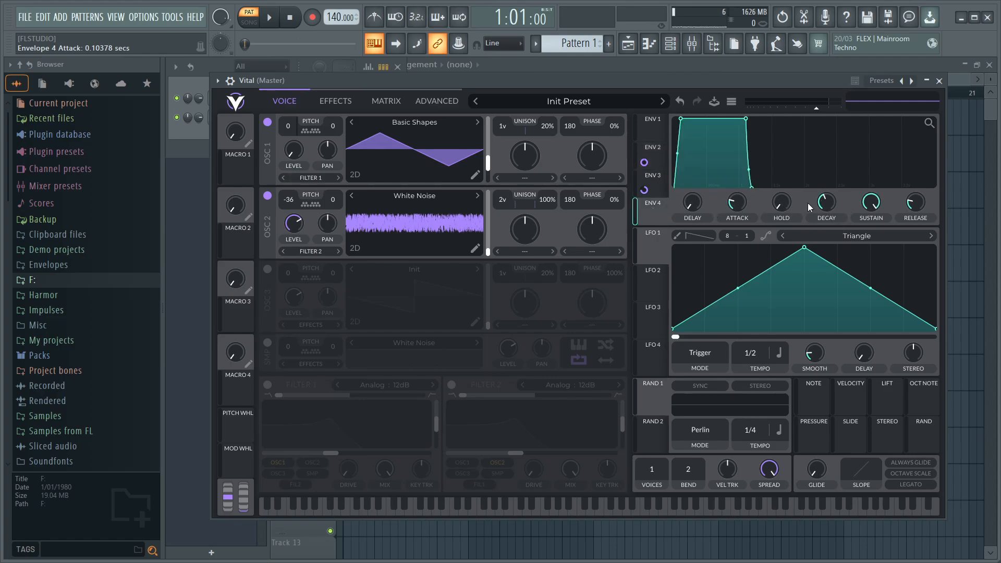
right_click(731, 199)
click(750, 220)
text(.06)
key(Return)
- Shape Envelope 4 with sustain 0, decay power -20 and a longer decay of about 2.67 seconds
drag(871, 202, 840, 310)
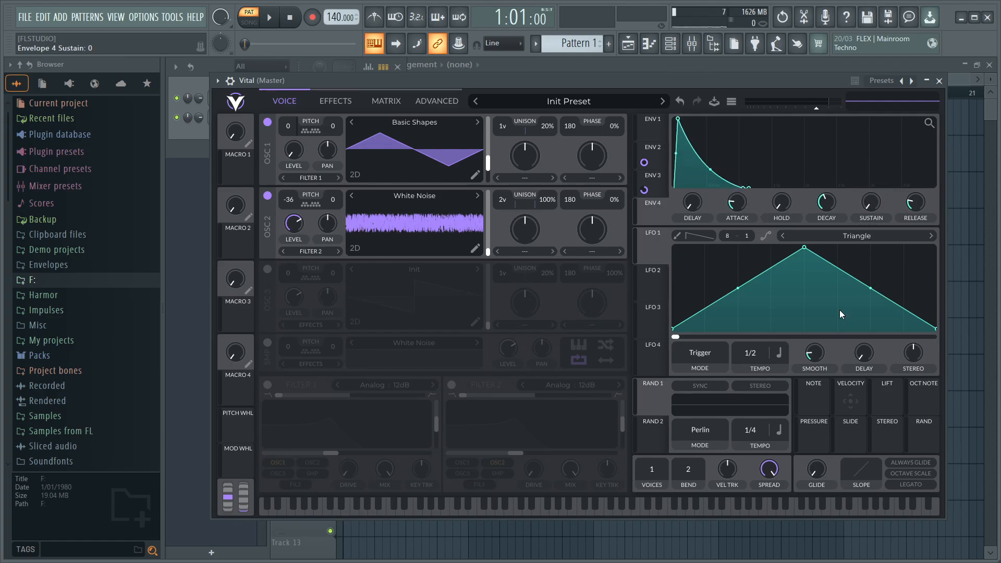
drag(710, 185, 710, 173)
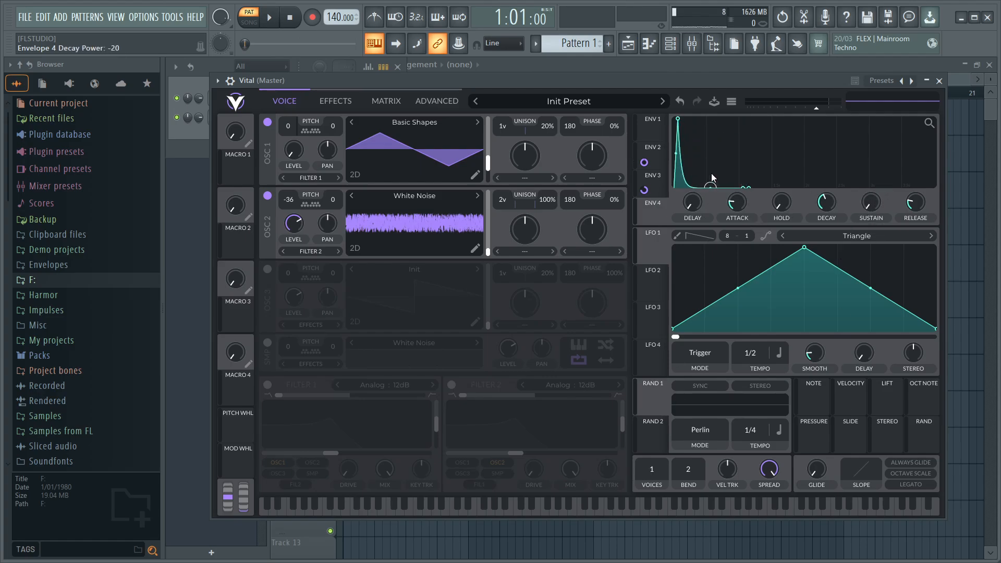
drag(823, 204, 820, 194)
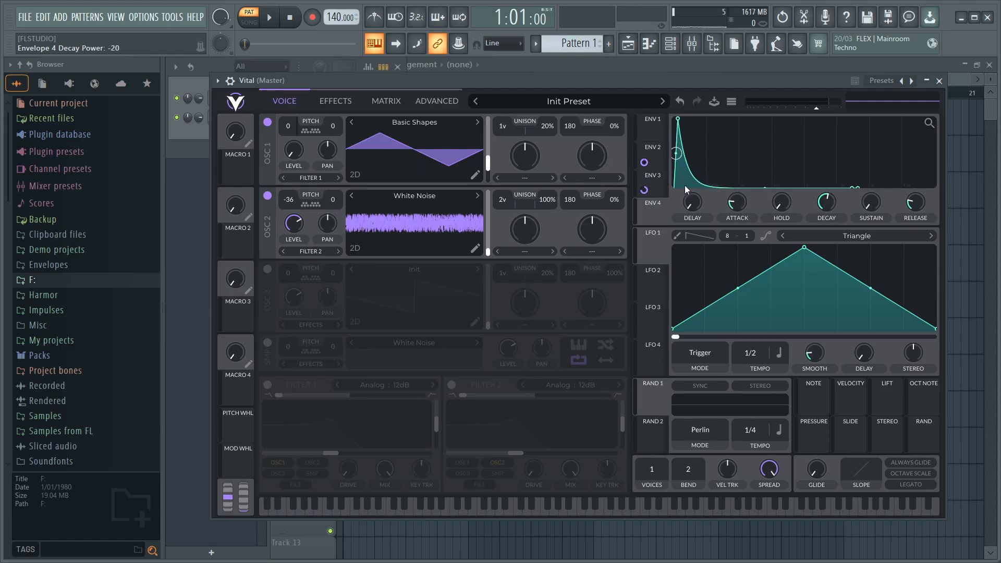
- Modulate oscillator 2's level from Envelope 4 with amount 1, lower the base level to zero, and audition the G4 note
drag(654, 213, 290, 230)
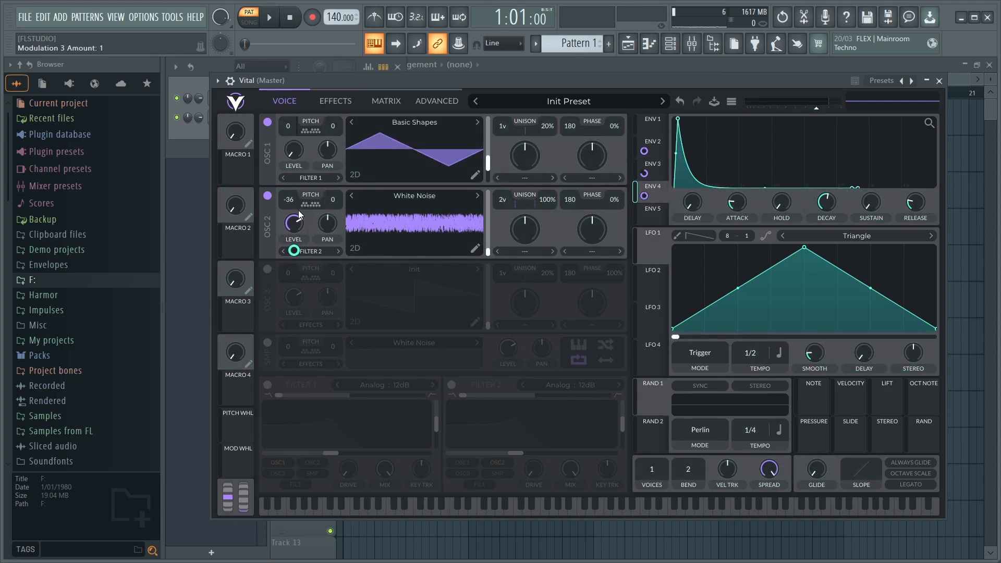
key(b)
key(b)
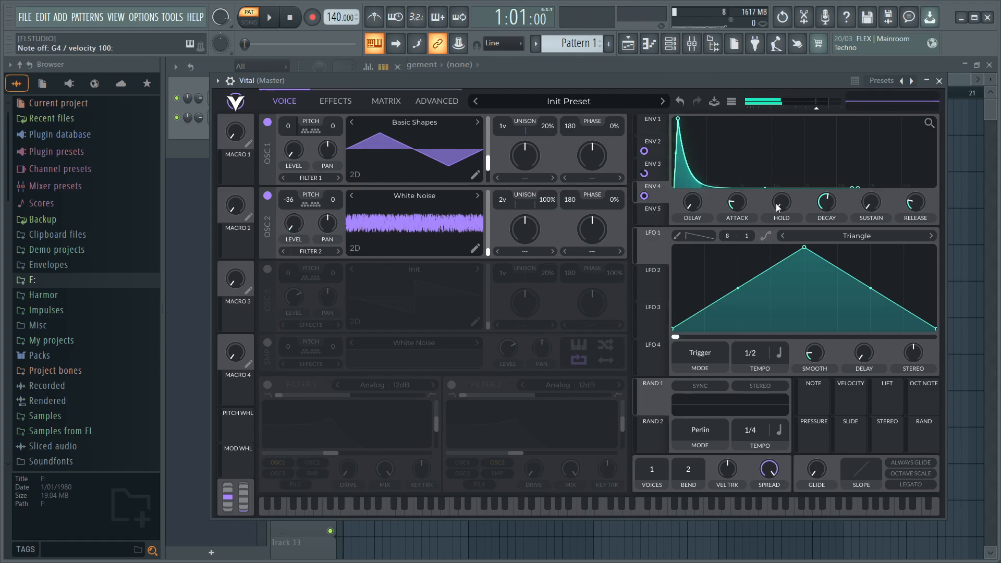
- Shorten Envelope 4's decay slightly and assign the envelope to oscillator 2's wave frame
mouse_move(825, 203)
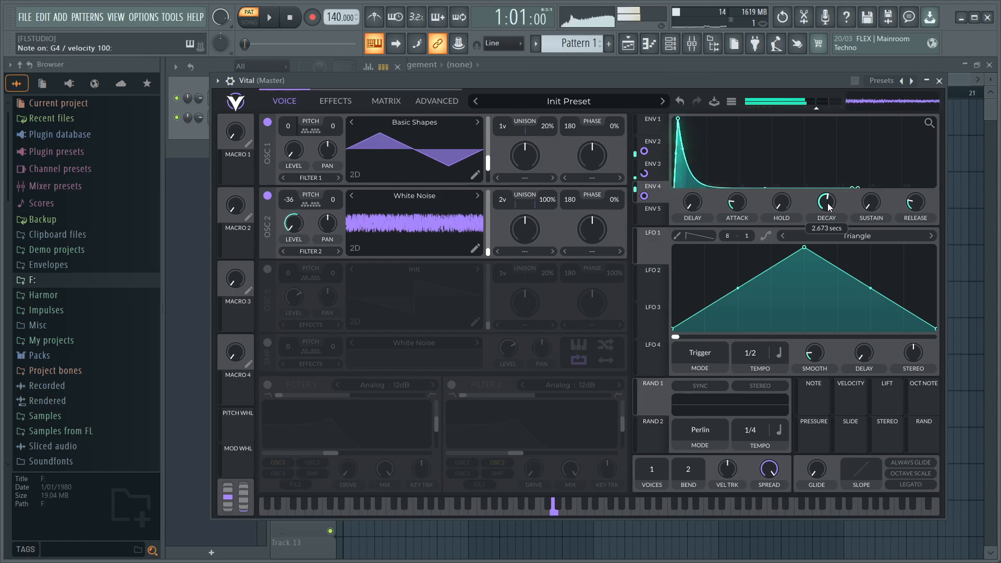
right_click(828, 202)
click(846, 221)
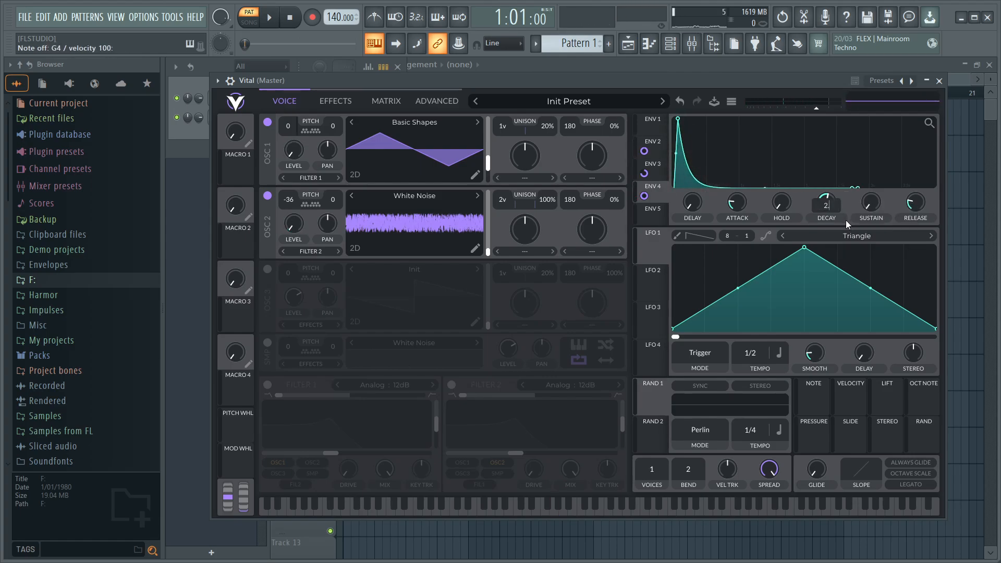
text(2.5)
key(Return)
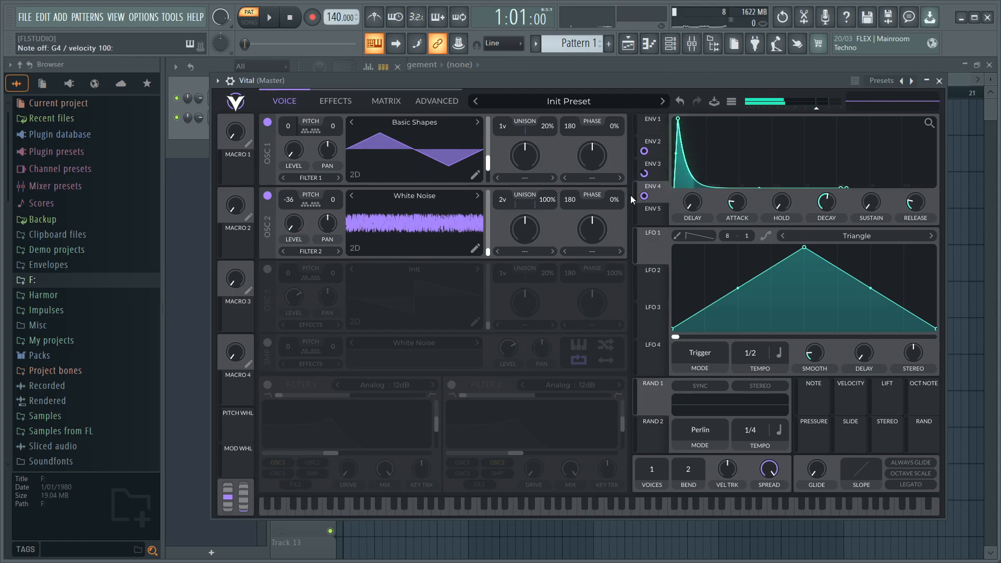
drag(645, 195, 466, 219)
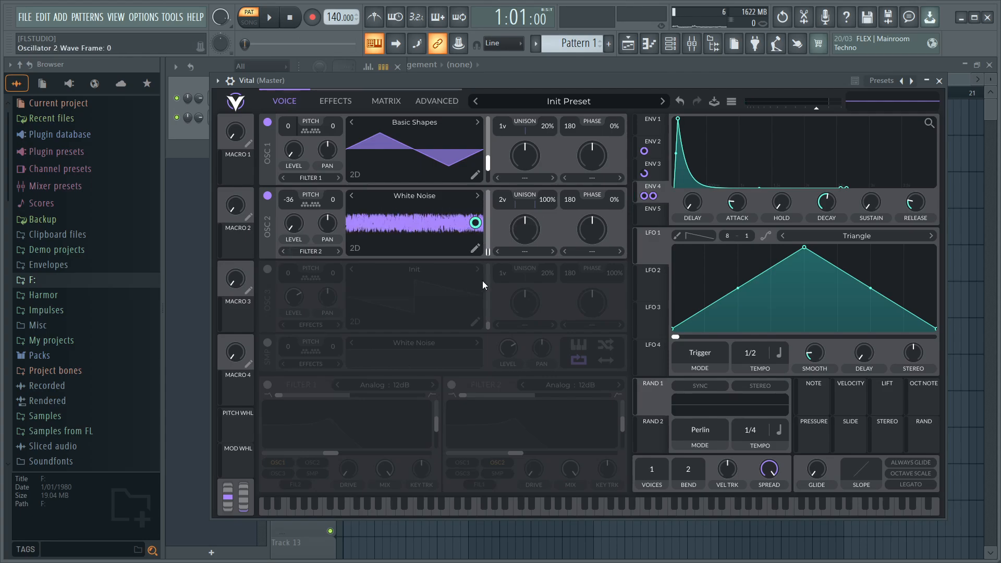
- Compare oscillator 2's sound with 1 and 2 unison voices, ending on 2 voices
scroll(505, 199, down, 1)
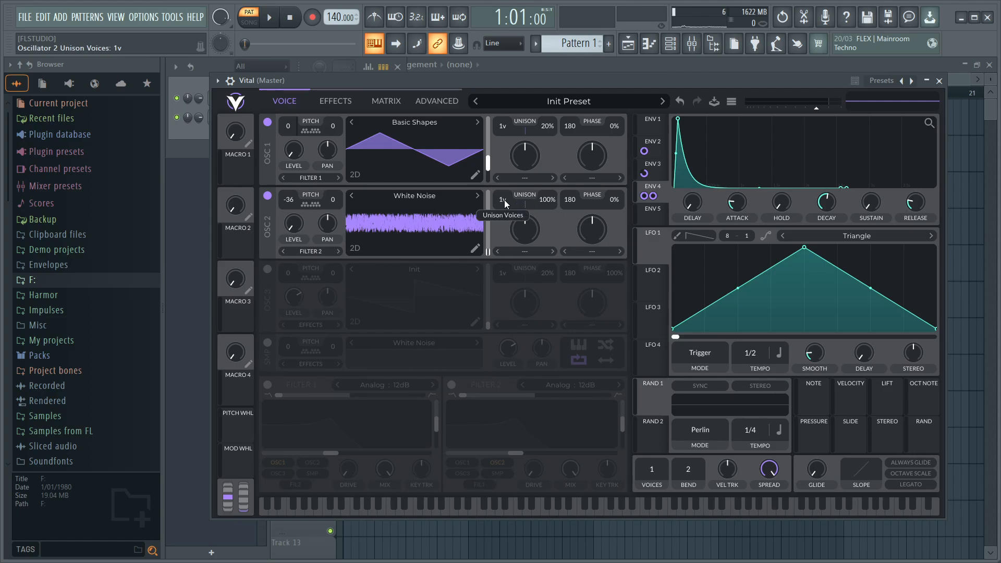
scroll(502, 200, down, 1)
scroll(502, 200, up, 1)
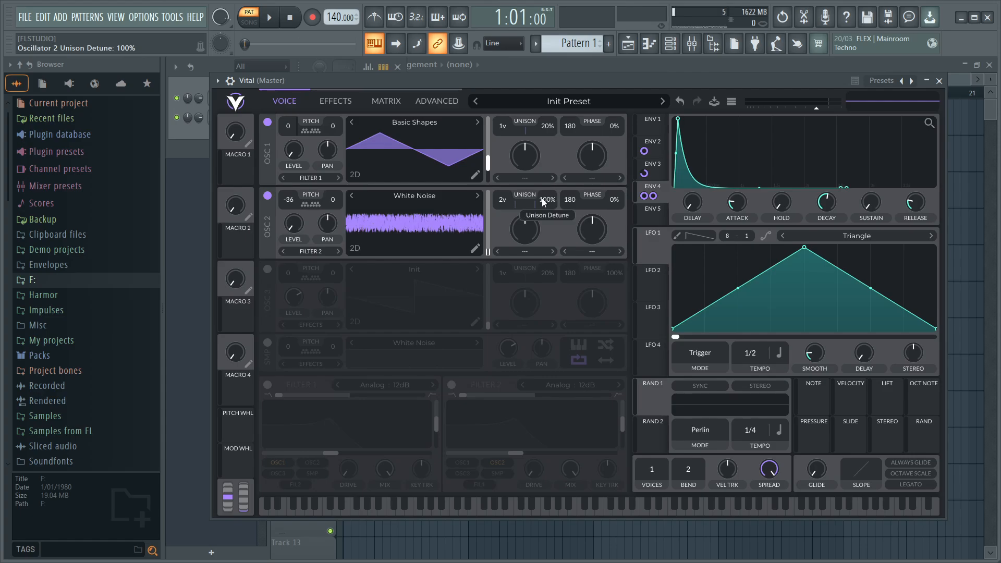
scroll(502, 198, down, 1)
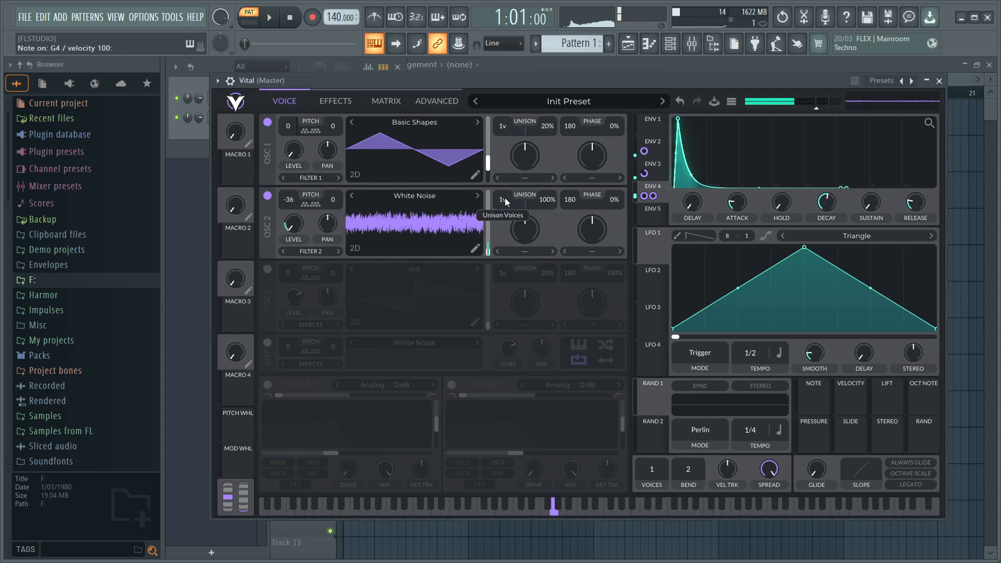
scroll(502, 200, up, 1)
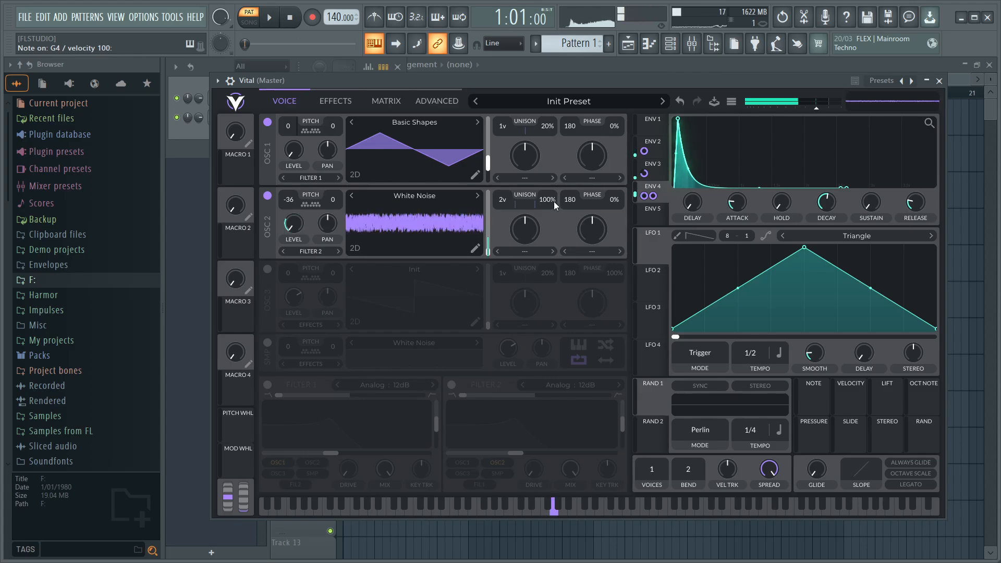
mouse_move(490, 214)
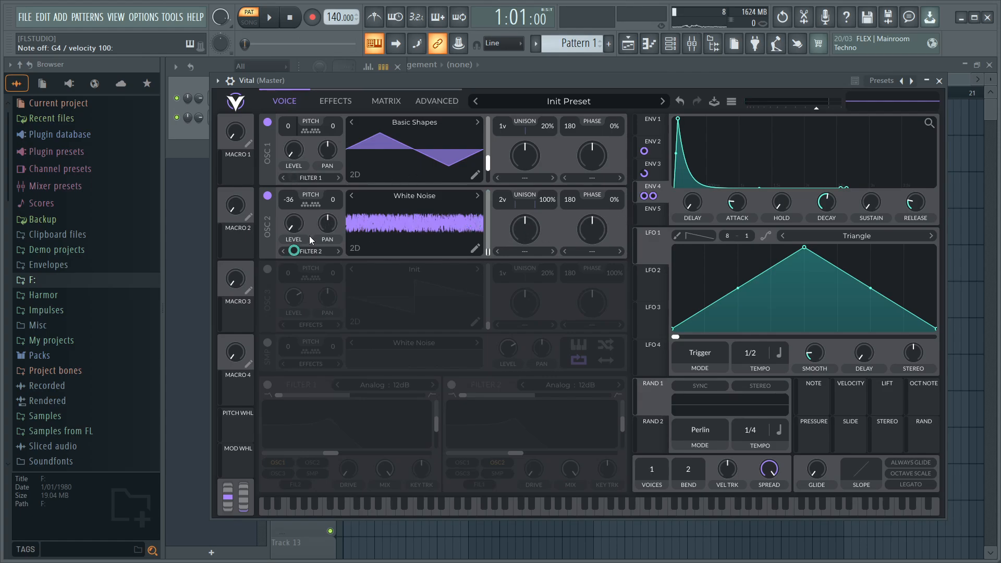
- Enable Filter 1 and feed it only oscillator 2, removing oscillator 1 from its inputs
click(268, 385)
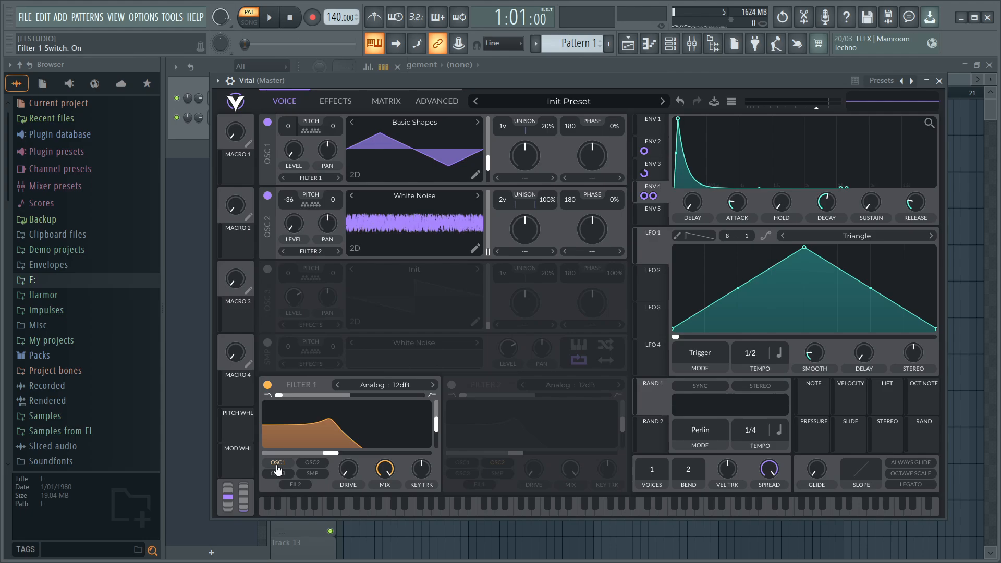
click(277, 464)
click(312, 463)
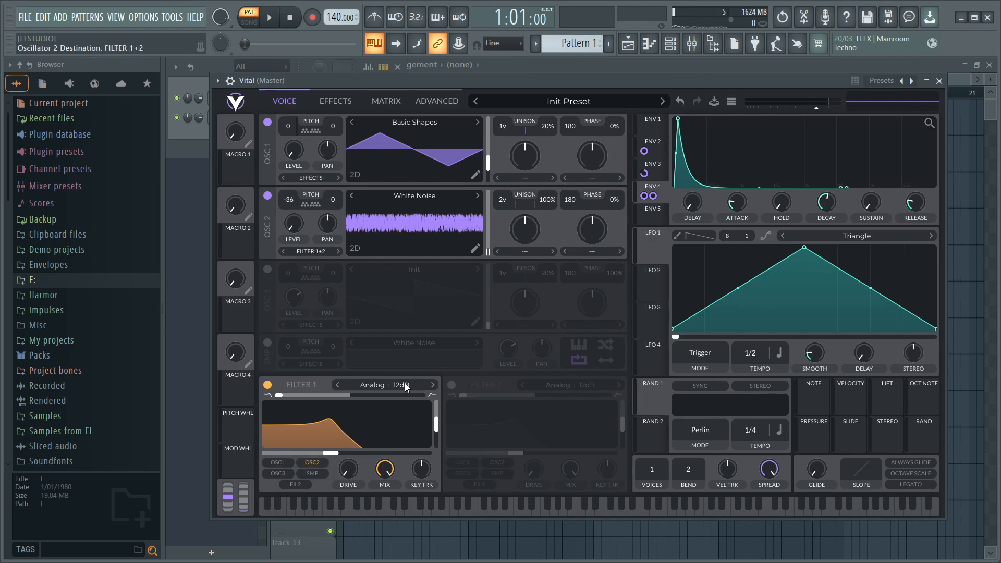
- Switch Filter 1 to the Analog 24dB style and set its blend to 1.5
click(405, 384)
click(574, 405)
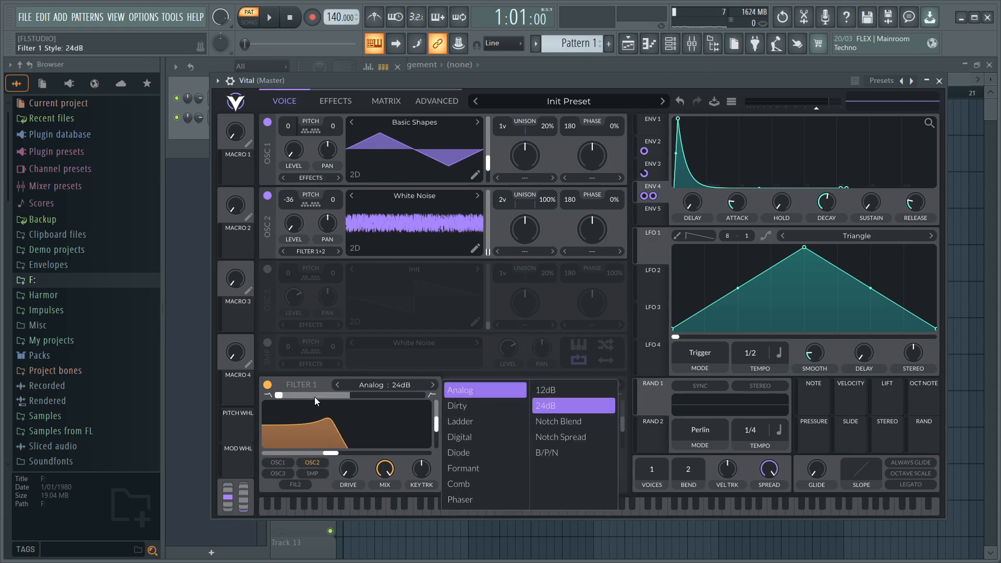
click(314, 397)
drag(330, 396, 413, 400)
right_click(408, 395)
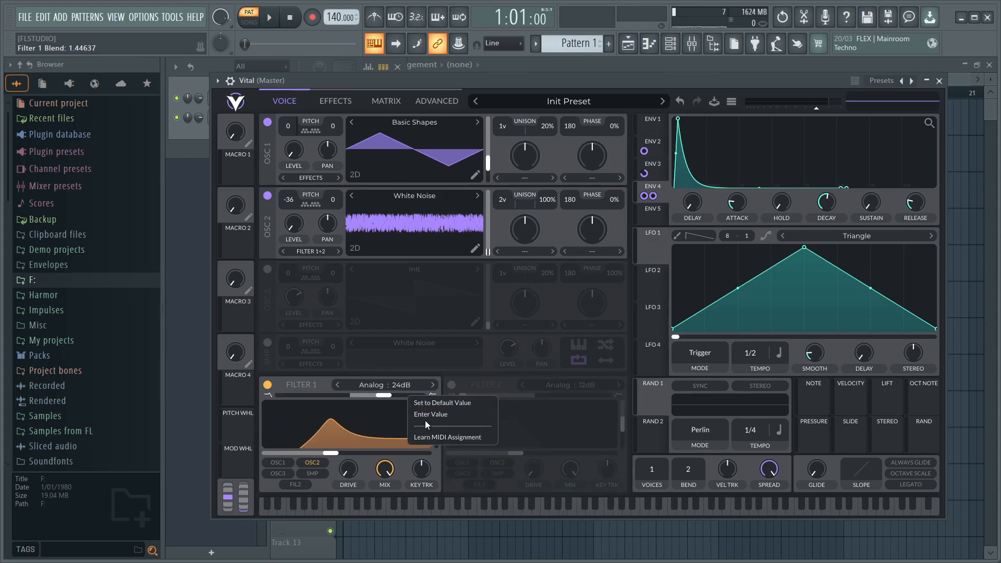
click(427, 413)
text(1.5)
key(Return)
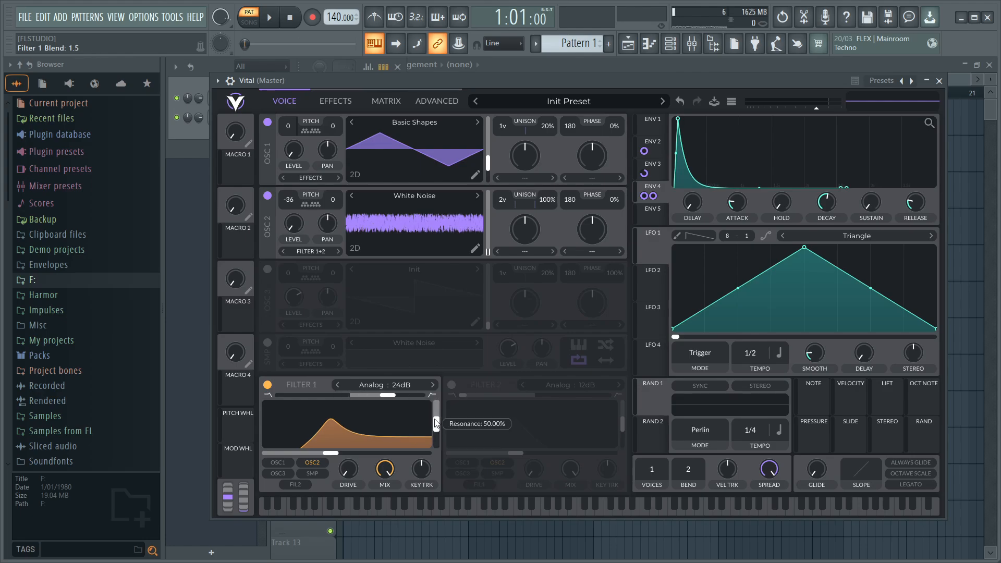
- Lower Filter 1's resonance to the bottom of its range and set its cutoff to 24 semitones
drag(436, 423, 434, 446)
drag(344, 453, 360, 452)
right_click(360, 452)
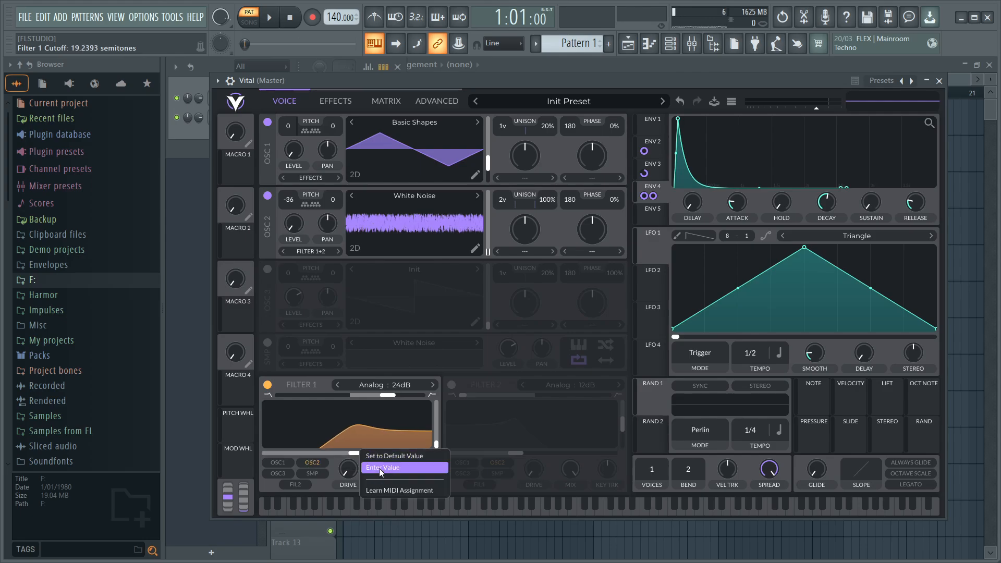
click(380, 469)
text(24)
key(Return)
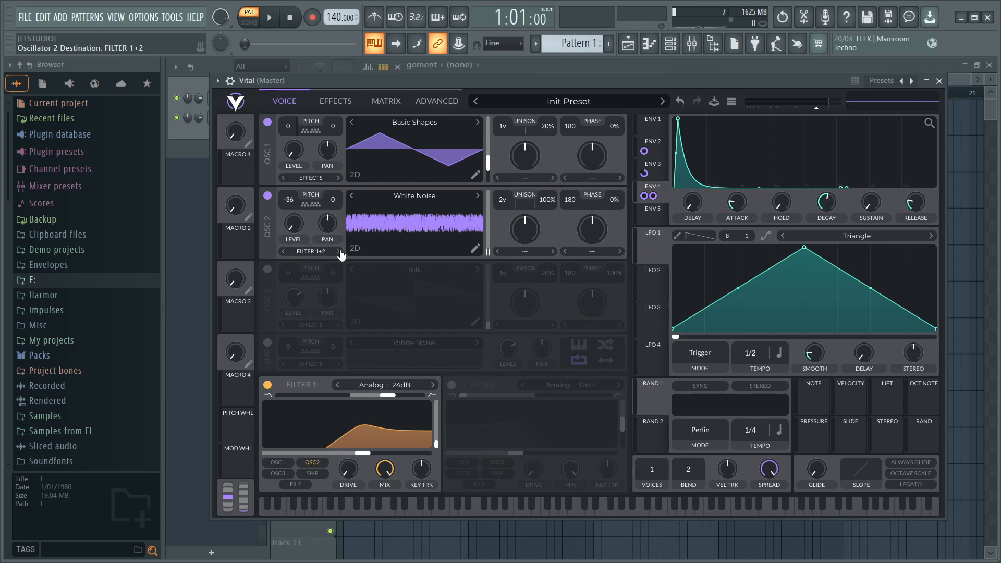
- Audition the noise oscillator alone without and with Filter 1, ending with the filter and oscillator 1 both enabled
key(b)
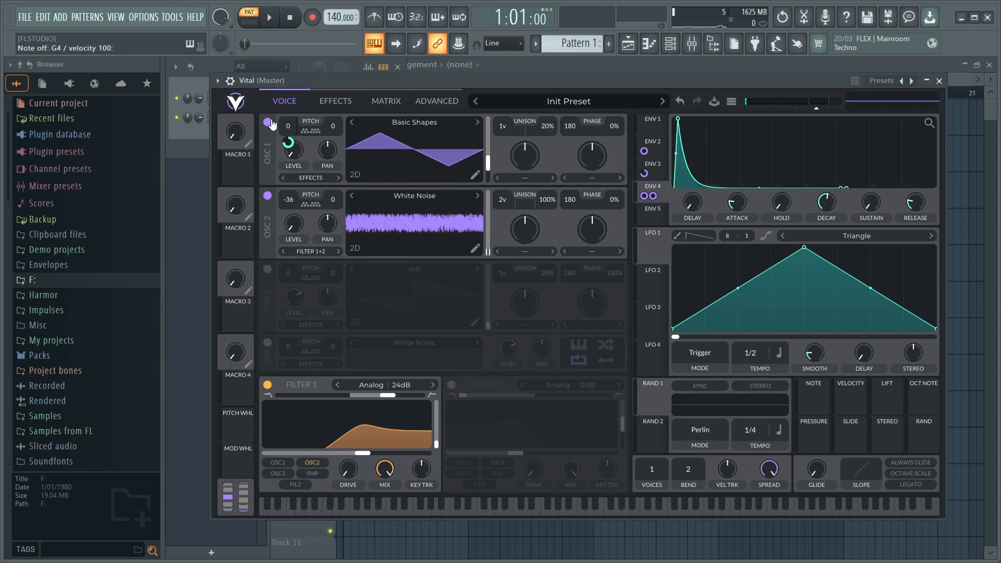
click(267, 122)
click(268, 385)
key(b)
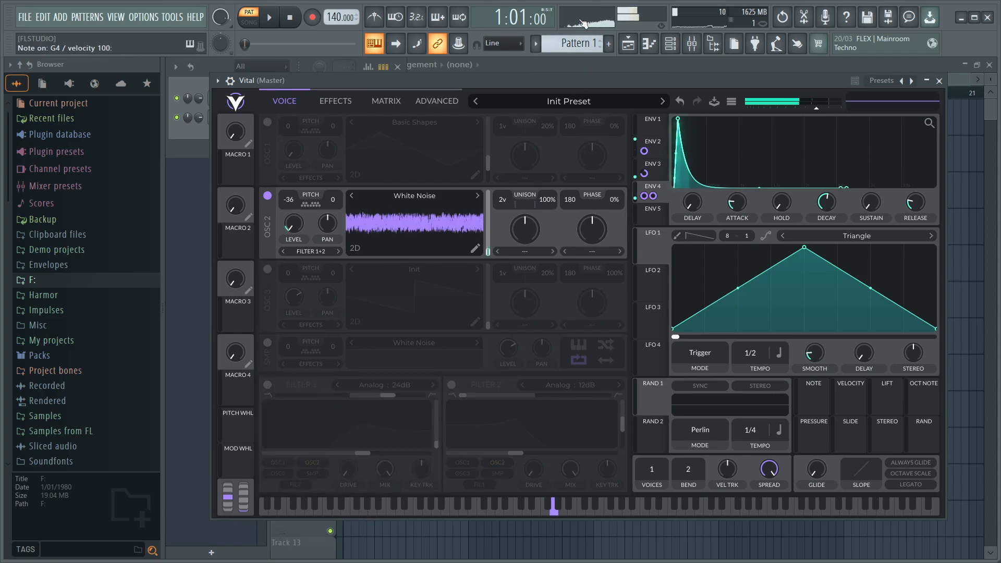
click(264, 387)
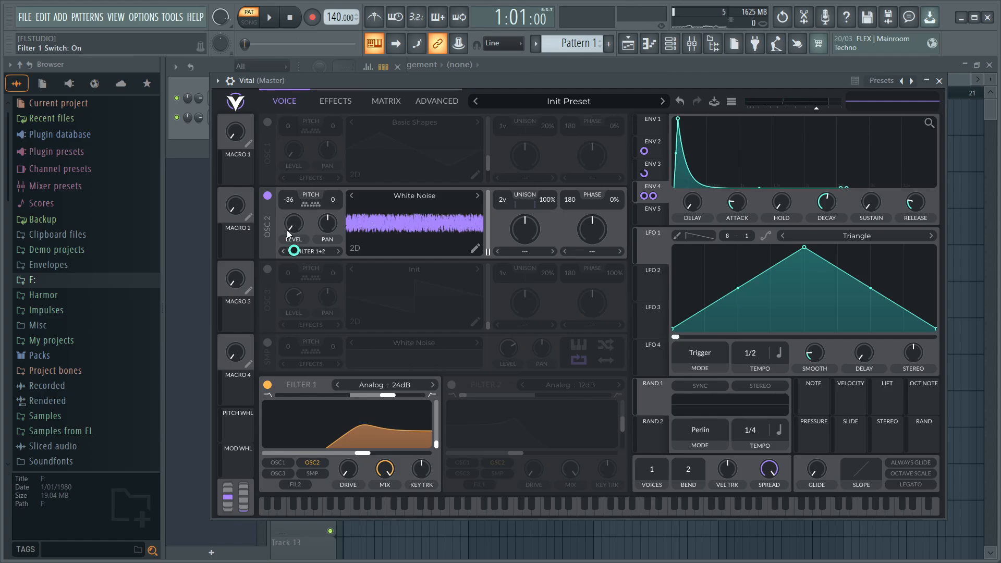
click(267, 122)
key(b)
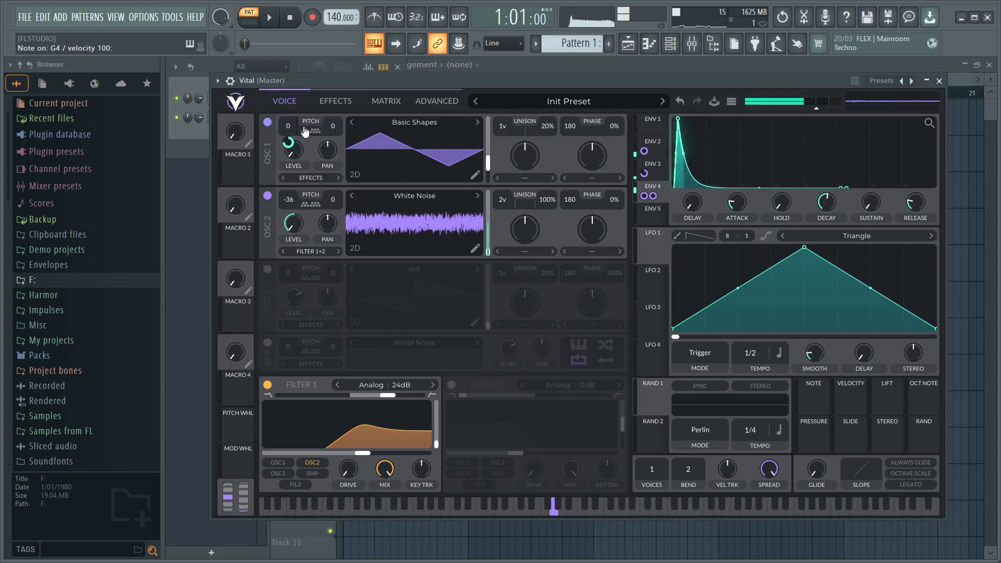
- Enable the Distortion effect, set its drive to 15 dB, and audition the patch
click(335, 103)
click(267, 250)
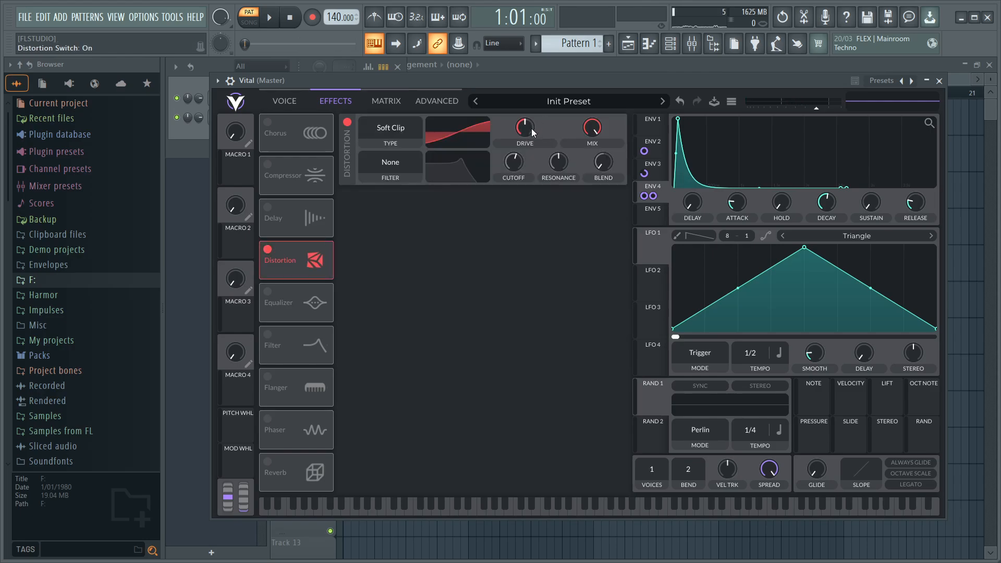
scroll(531, 129, up, 8)
right_click(532, 129)
click(543, 149)
text(15)
key(Return)
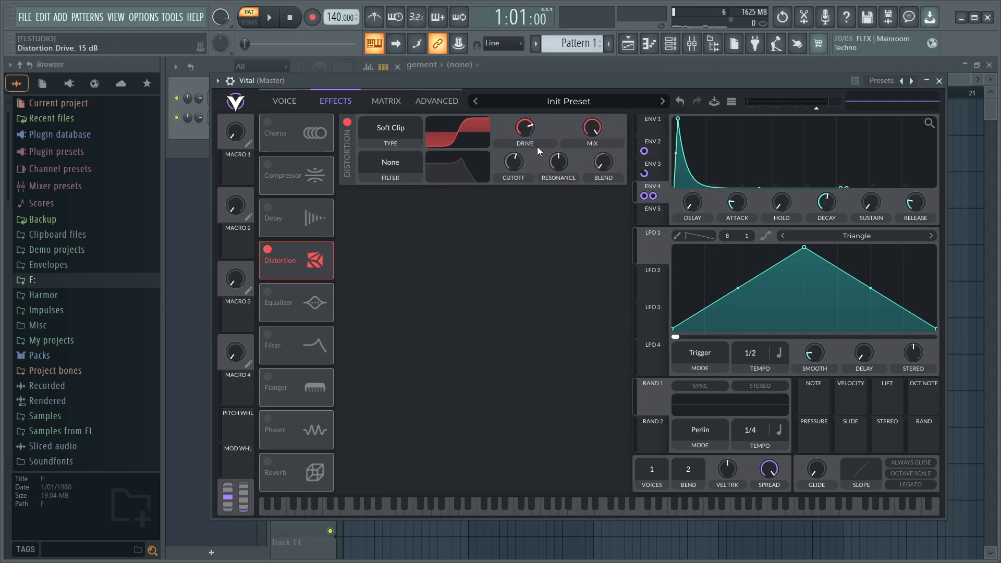
key(b)
- Set Envelope 4's decay to 3.75 seconds and audition the patch
click(293, 101)
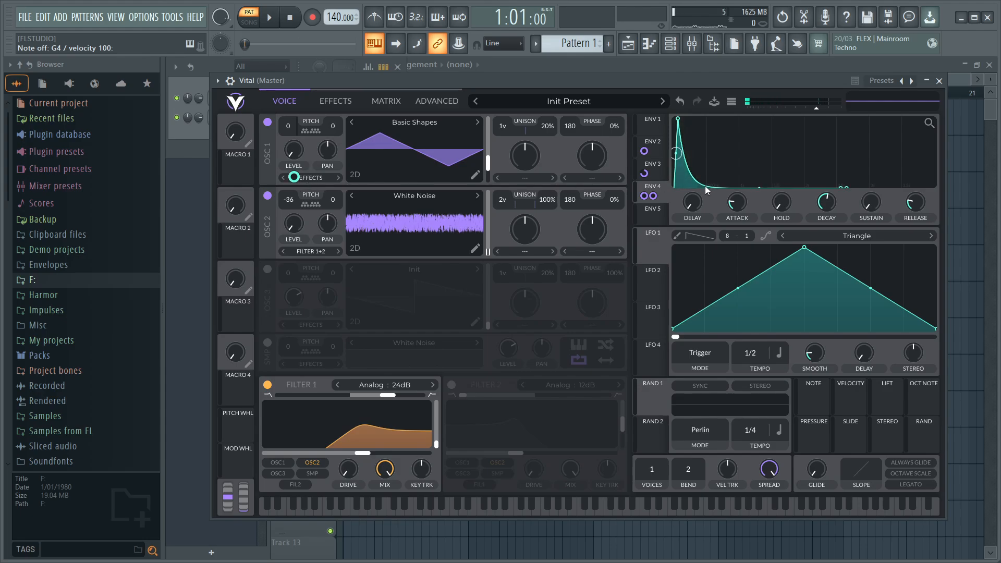
key(b)
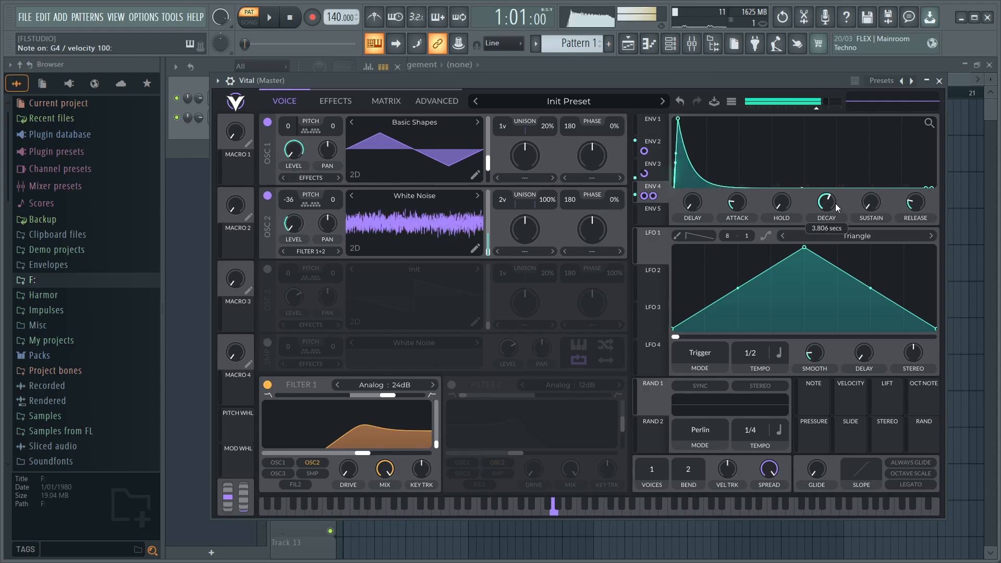
right_click(835, 203)
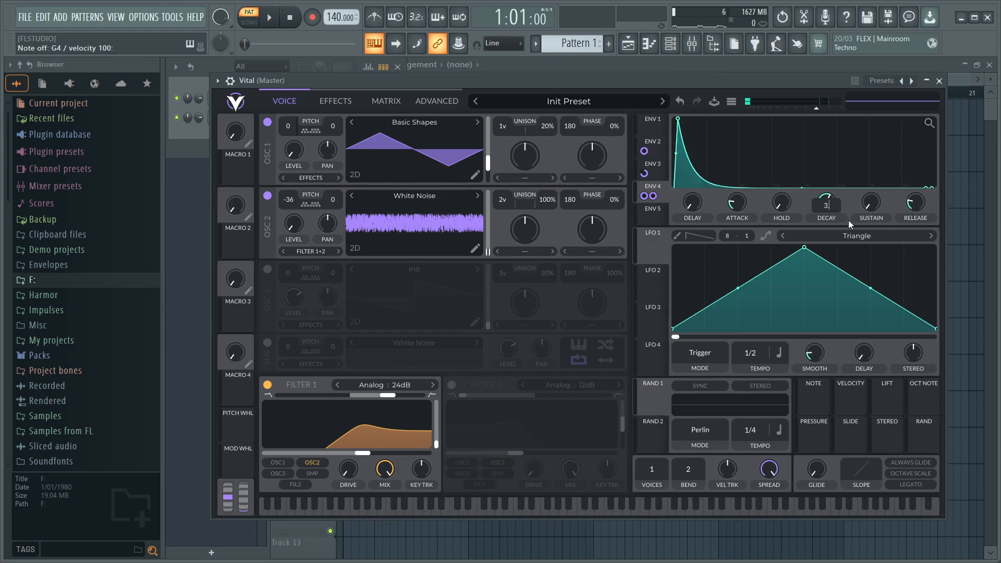
text(3.75)
key(Return)
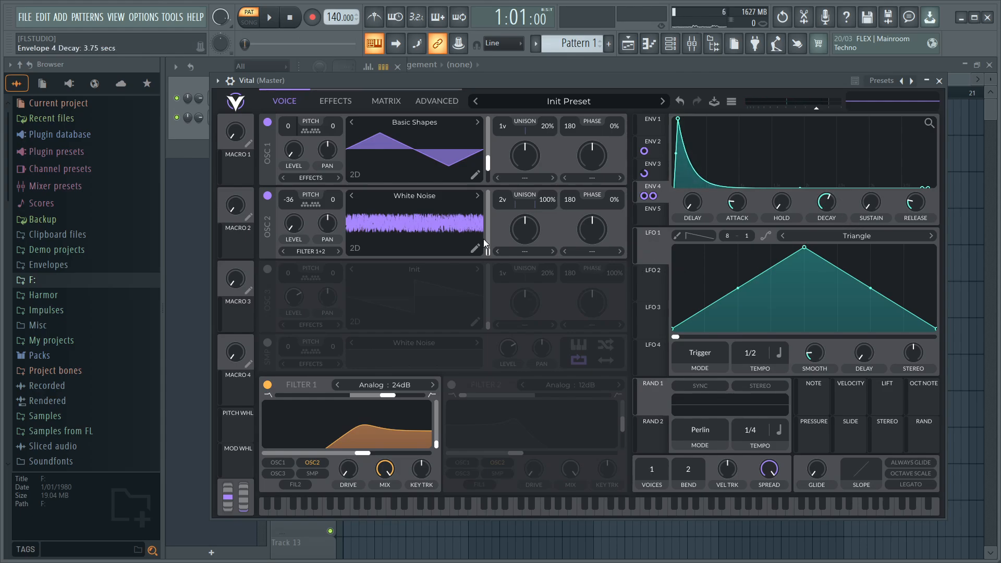
key(b)
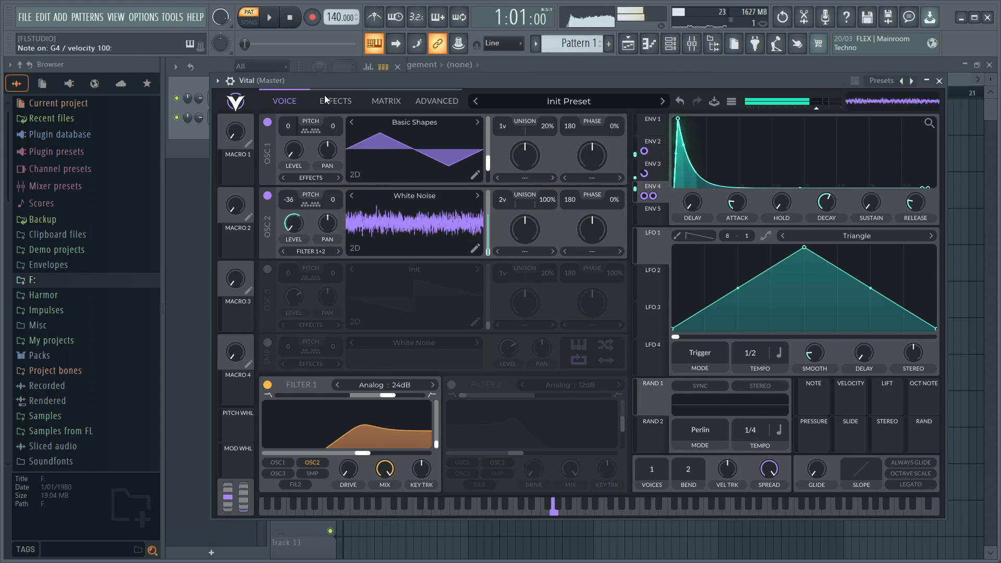
- Enable the Equalizer effect, move it ahead of Distortion in the effects chain, and select its middle band
key(b)
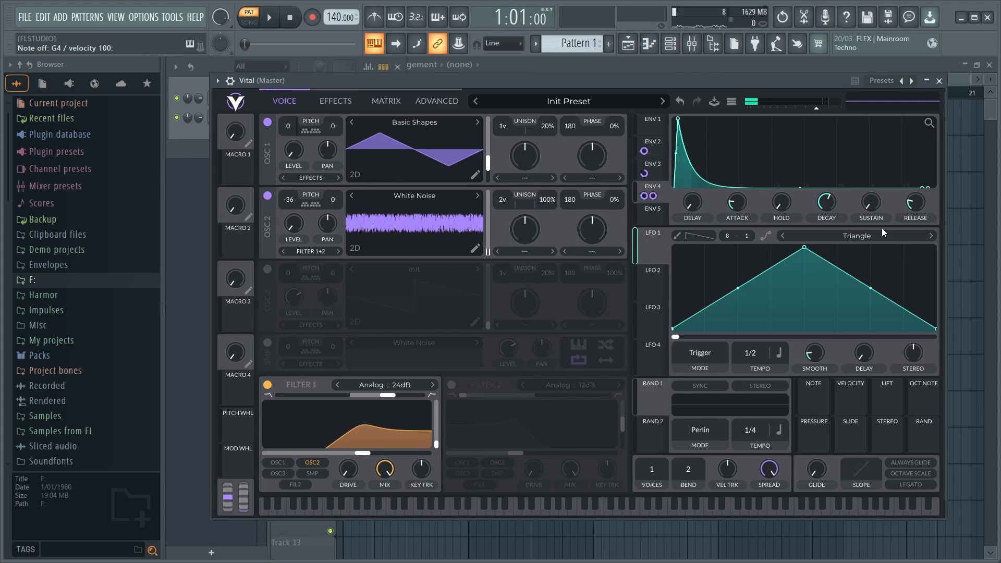
click(332, 102)
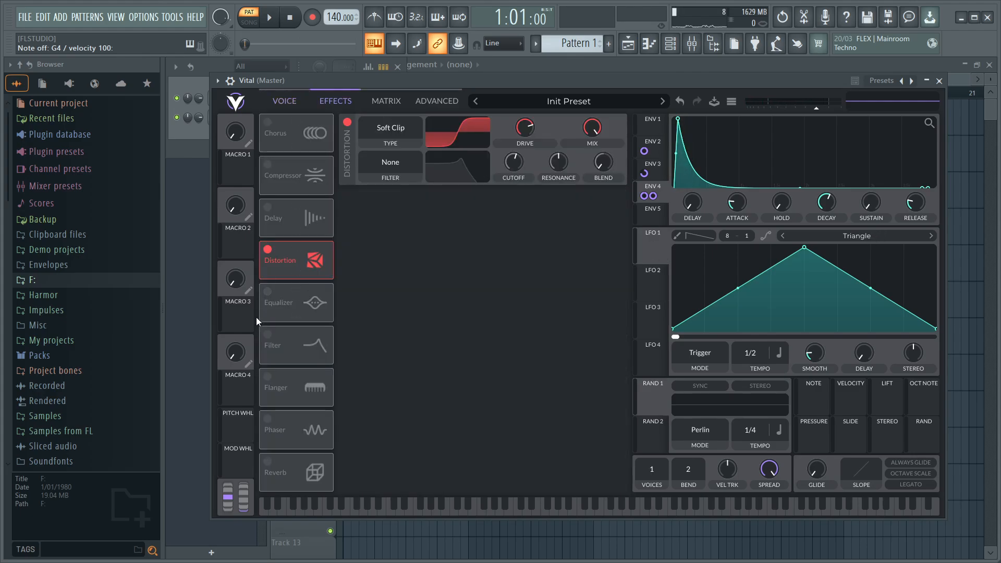
click(268, 291)
drag(301, 299, 361, 188)
click(416, 142)
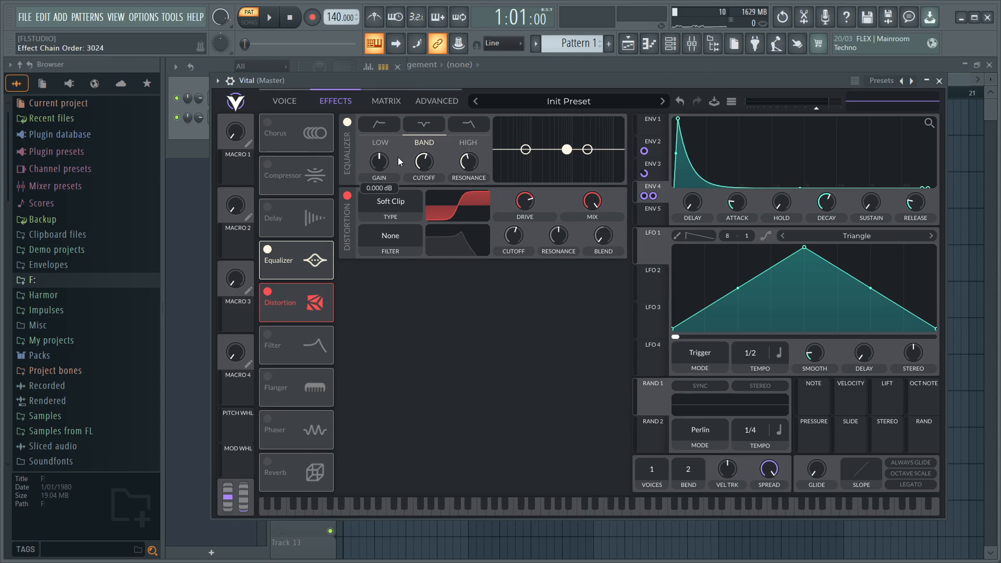
- Raise the equalizer's band gain to maximum and its cutoff to 95 semitones while auditioning the patch
drag(399, 158, 389, 99)
key(b)
scroll(423, 178, up, 2)
key(b)
scroll(423, 178, up, 3)
key(b)
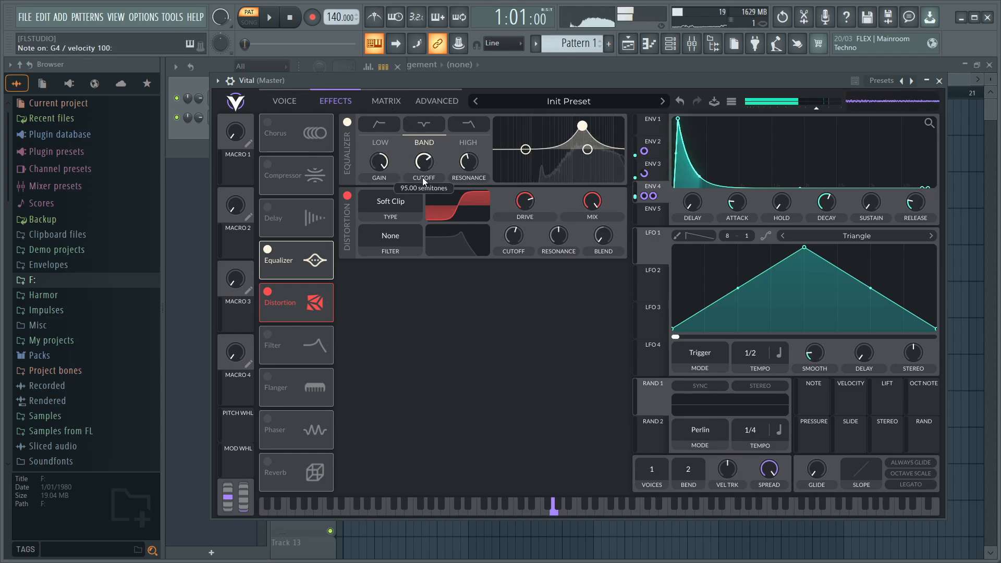
key(b)
key(b)
key(b)
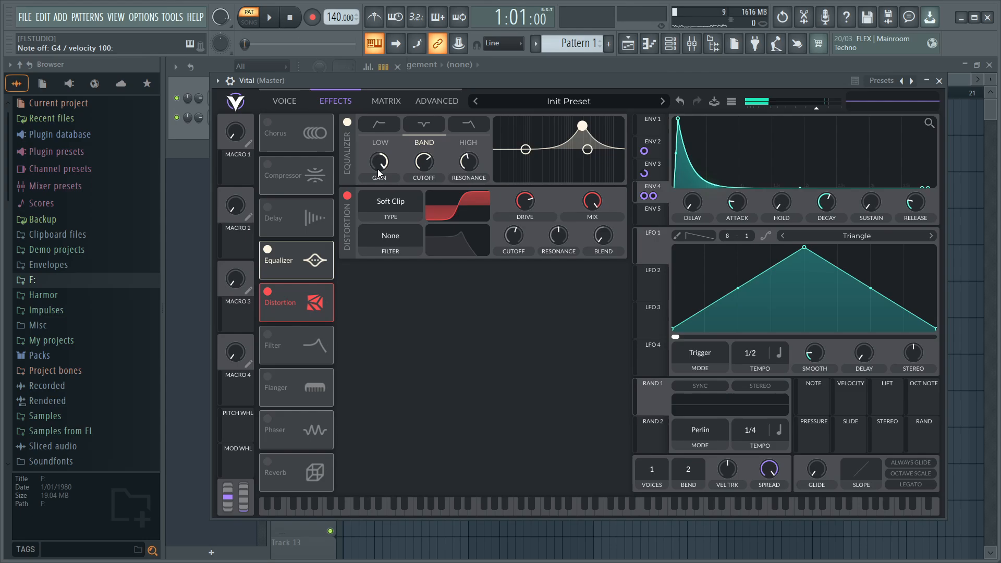
key(b)
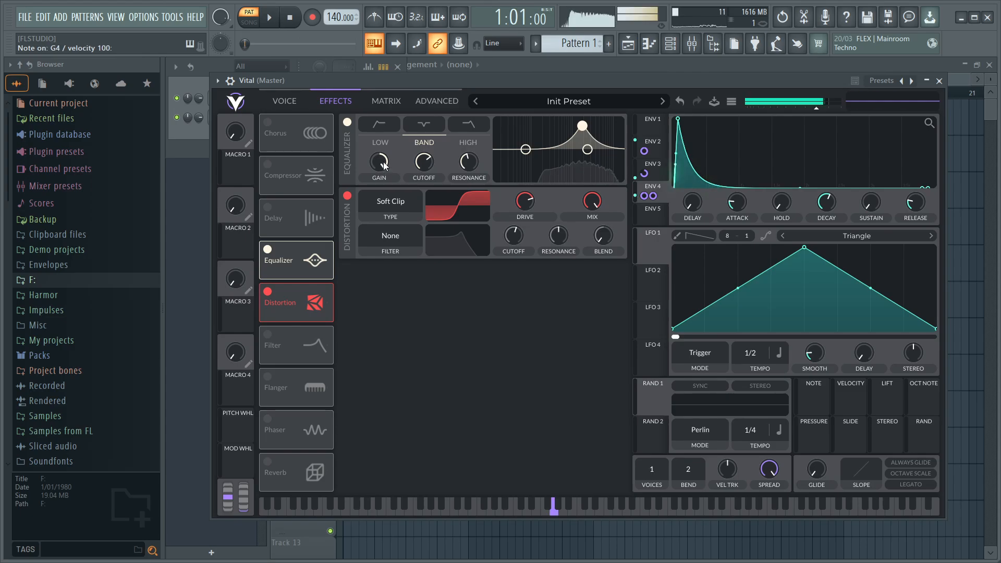
key(b)
- Lower the equalizer's band gain to -15 dB
click(276, 99)
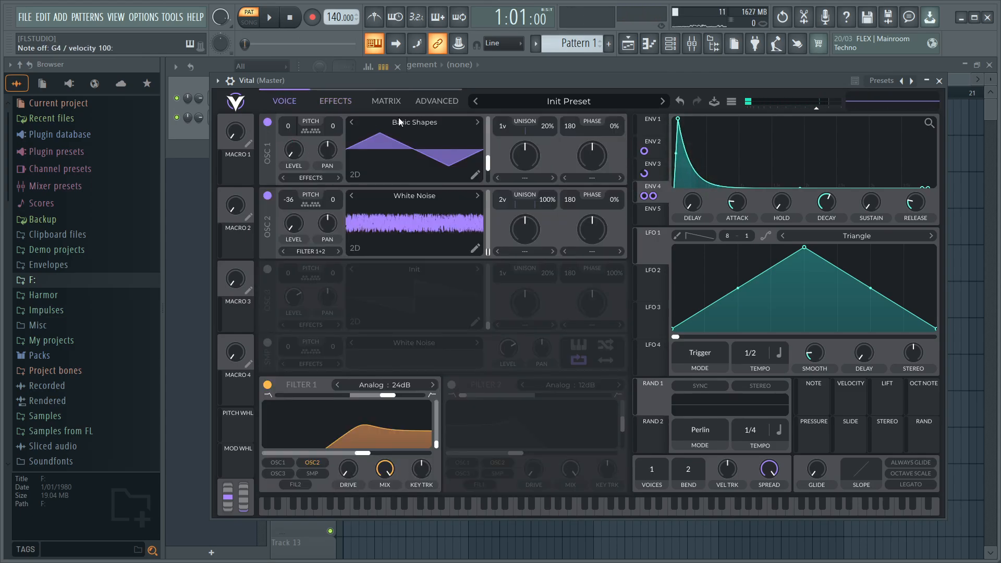
click(335, 101)
drag(383, 165, 327, 323)
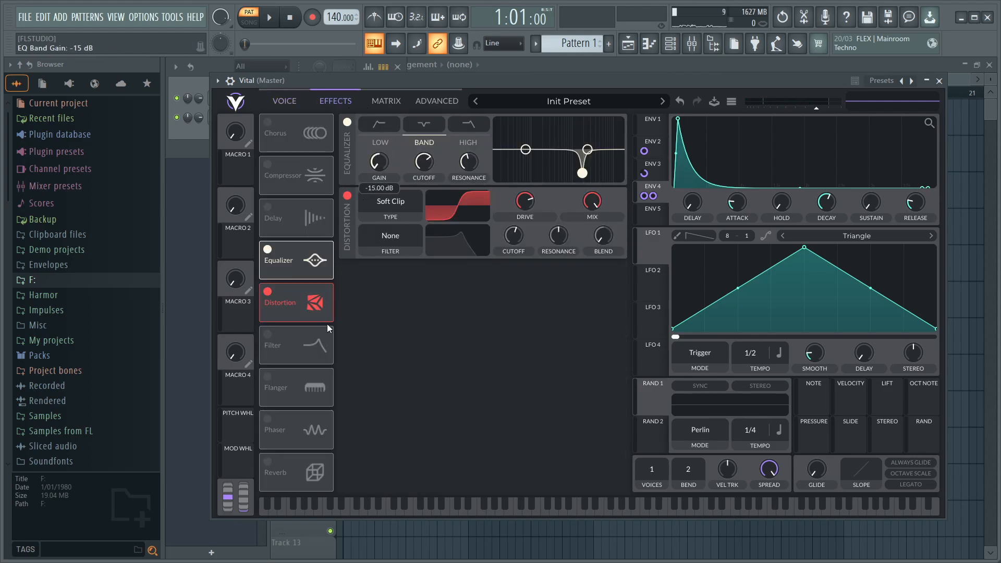
- Load the Saw Up shape into LFO 1
click(868, 239)
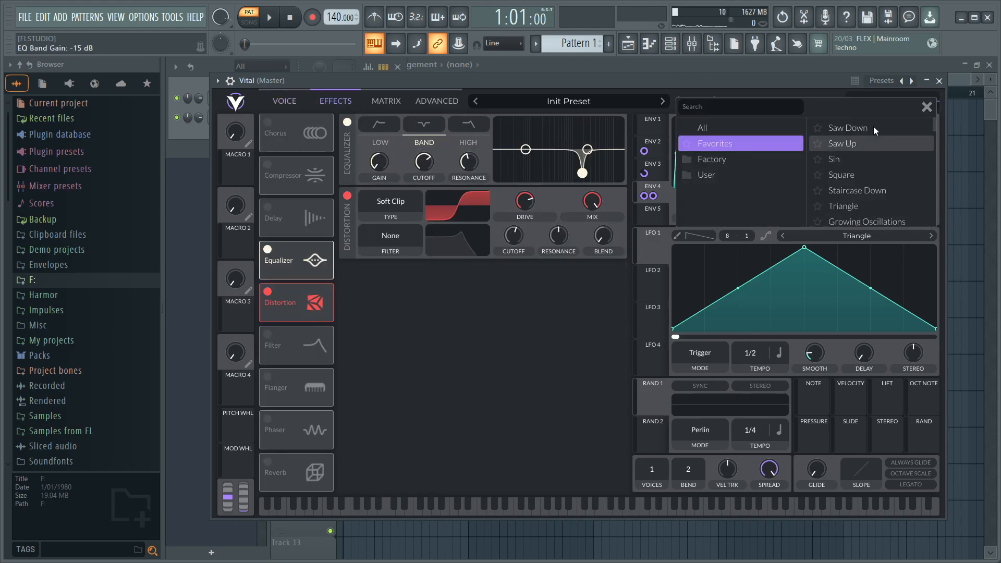
click(879, 137)
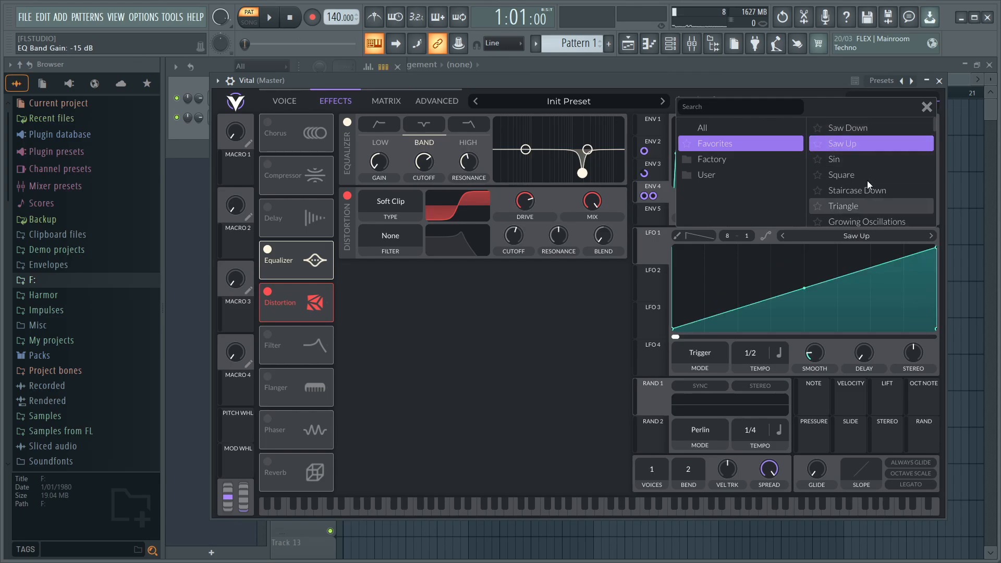
click(927, 107)
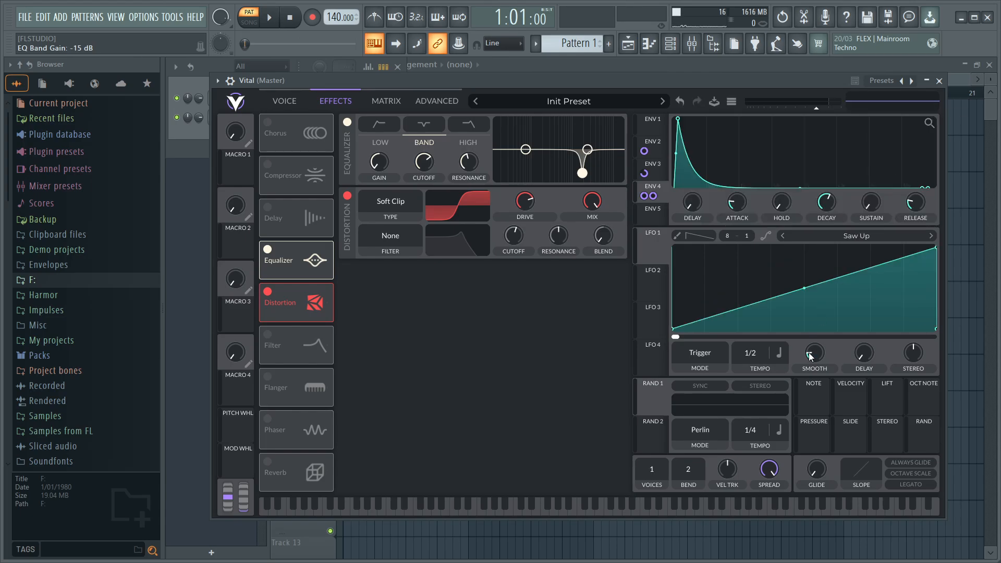
- Set LFO 1 to Envelope mode timed in seconds, and smooth its curve with the midpoint raised to the top
click(704, 352)
click(695, 393)
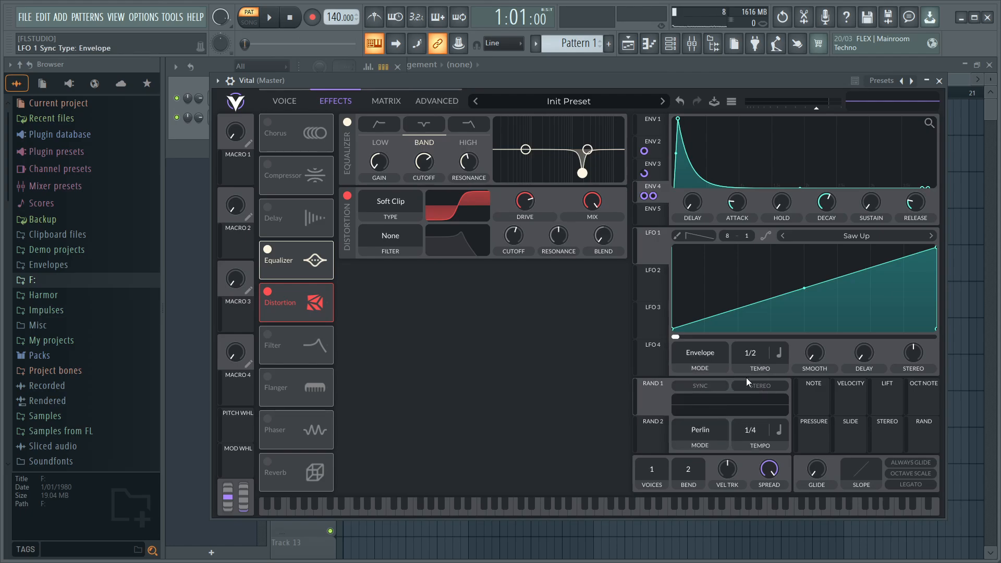
click(781, 356)
click(781, 371)
click(766, 236)
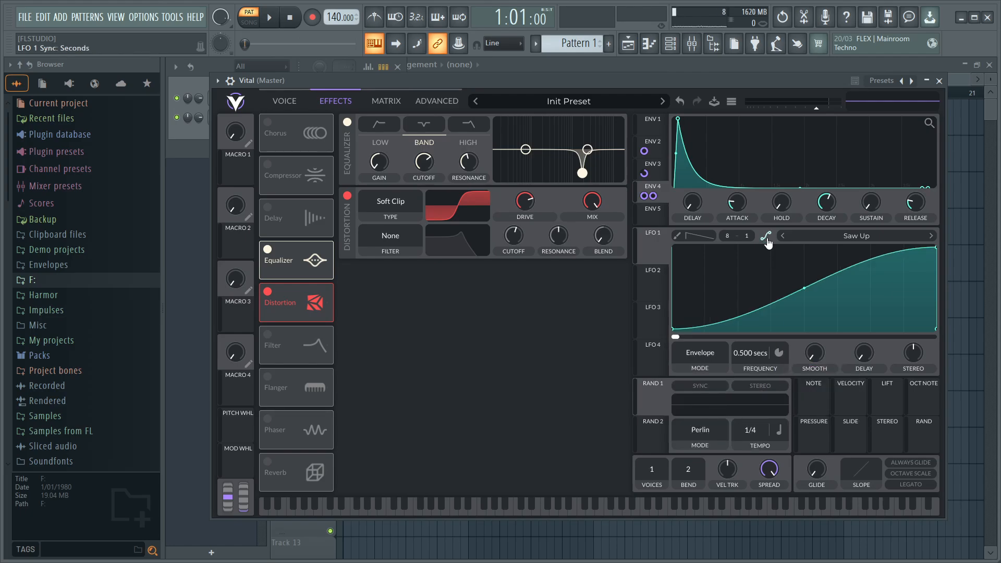
drag(801, 289, 821, 58)
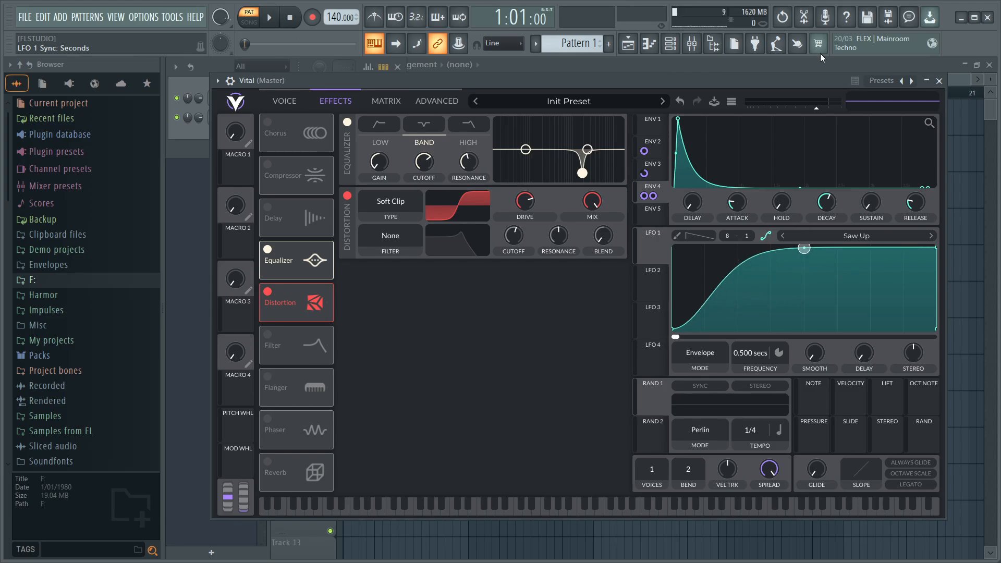
- Assign LFO 1 to the equalizer's band gain at full amount and set the LFO's frequency to 0.500 seconds
drag(656, 245, 379, 165)
mouse_move(383, 192)
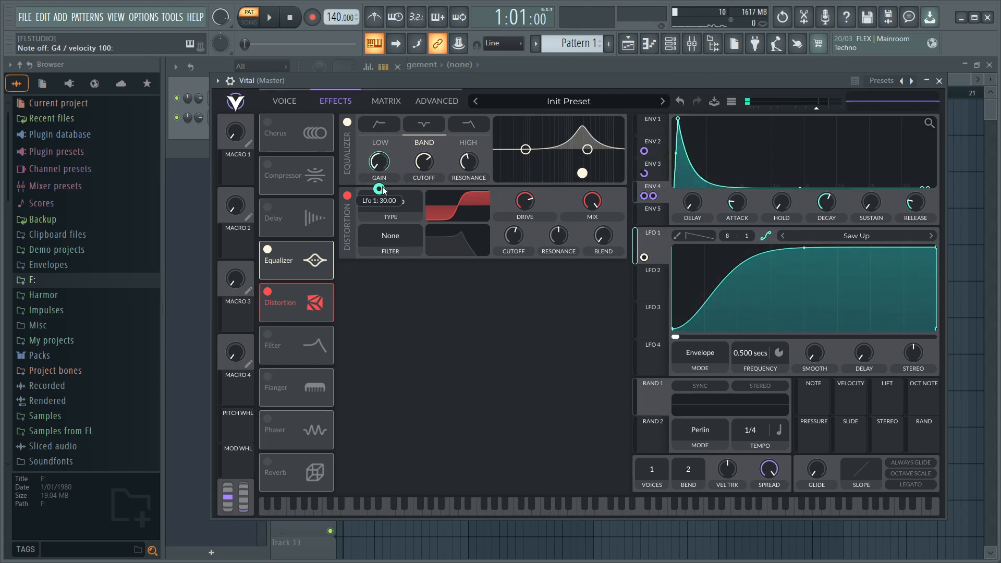
double_click(747, 352)
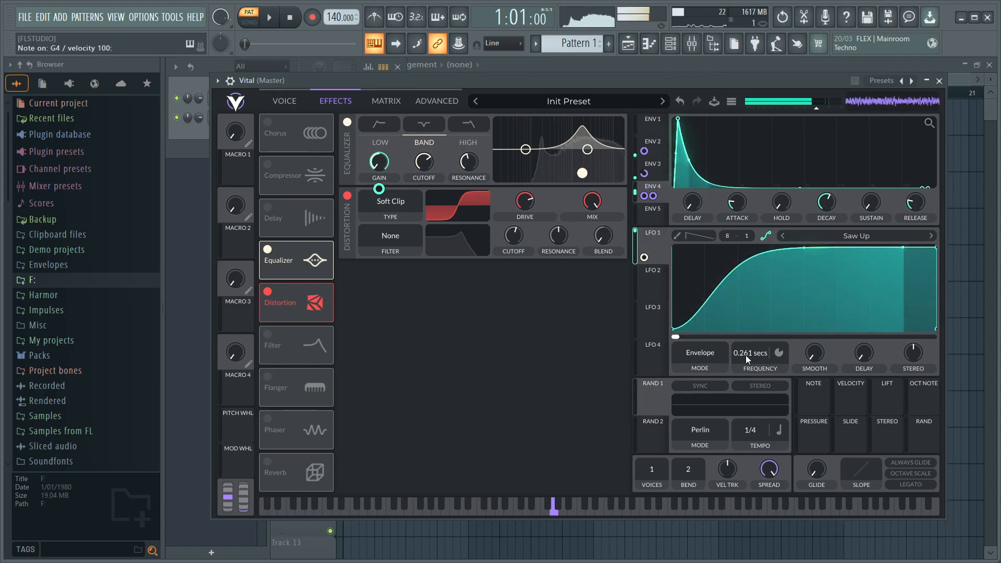
scroll(745, 355, down, 1)
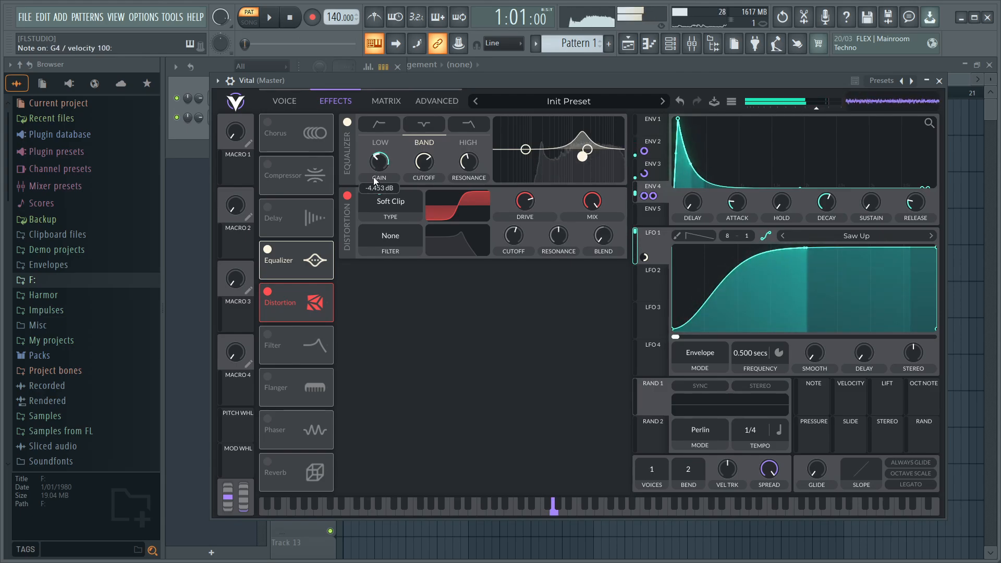
- Raise the equalizer's base band gain and reduce LFO 1's modulation amount on it
drag(379, 189, 354, 216)
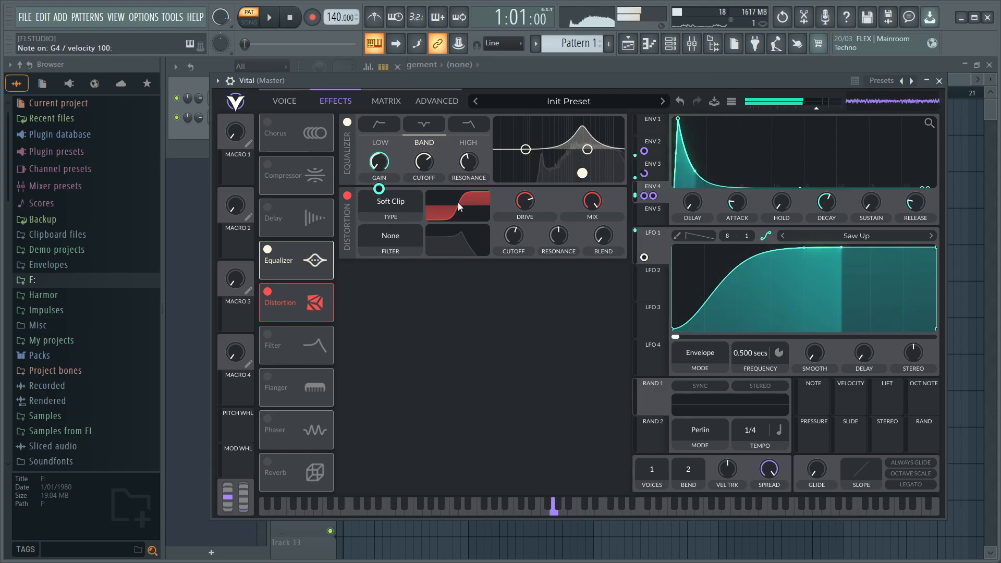
drag(381, 164, 381, 140)
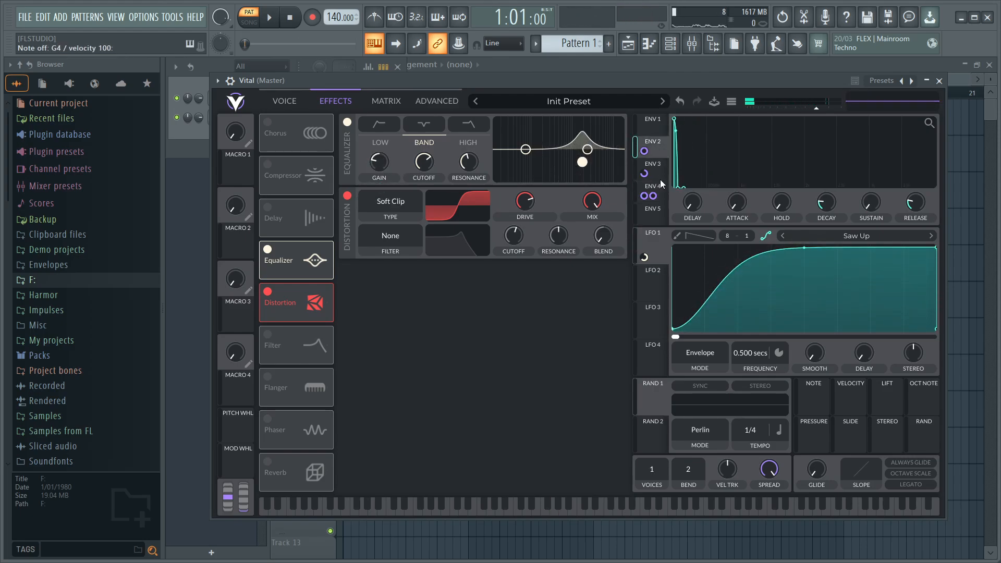
- Try a distortion drive of 10 dB
drag(525, 200, 525, 206)
right_click(527, 201)
click(543, 215)
text(10)
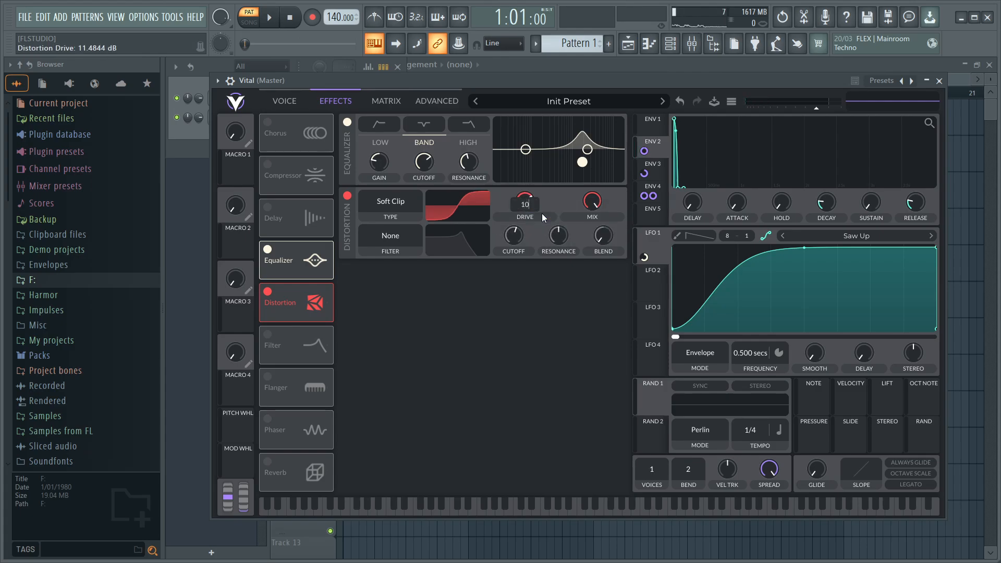
key(Return)
- Set the distortion drive to 14 dB and audition the patch
right_click(525, 200)
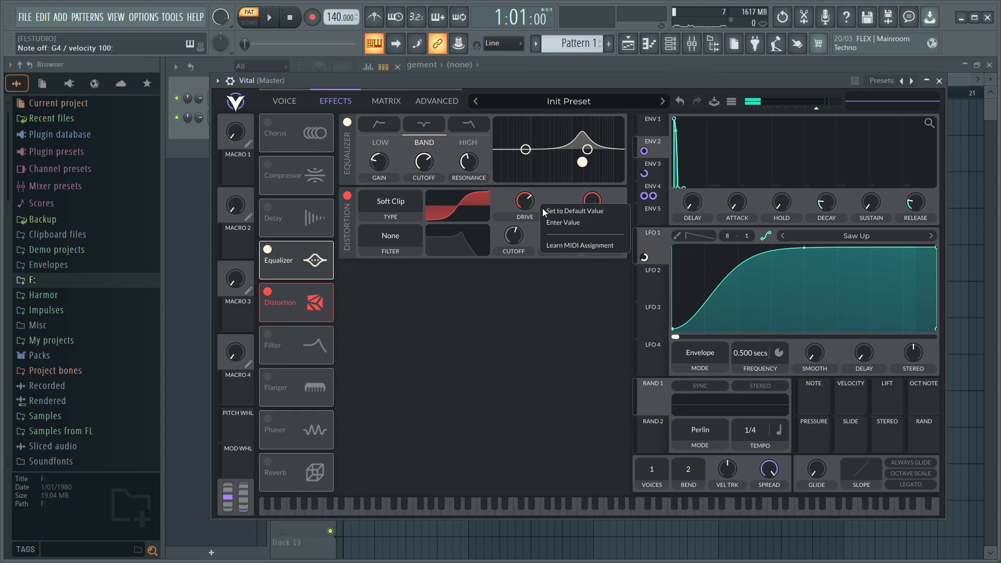
click(543, 210)
text(14)
key(Return)
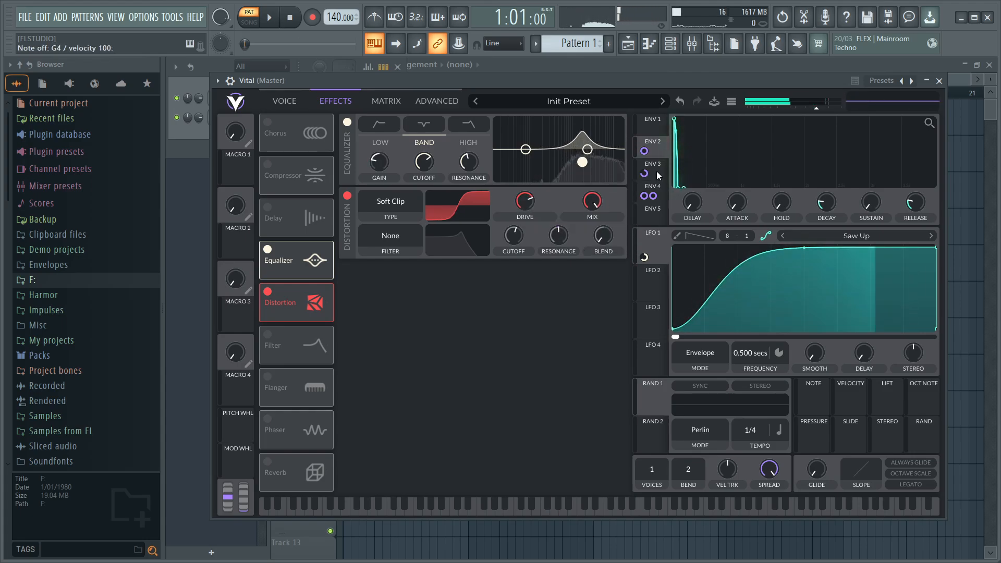
- Set Envelope 2's decay to 0.05 seconds
right_click(830, 207)
click(837, 218)
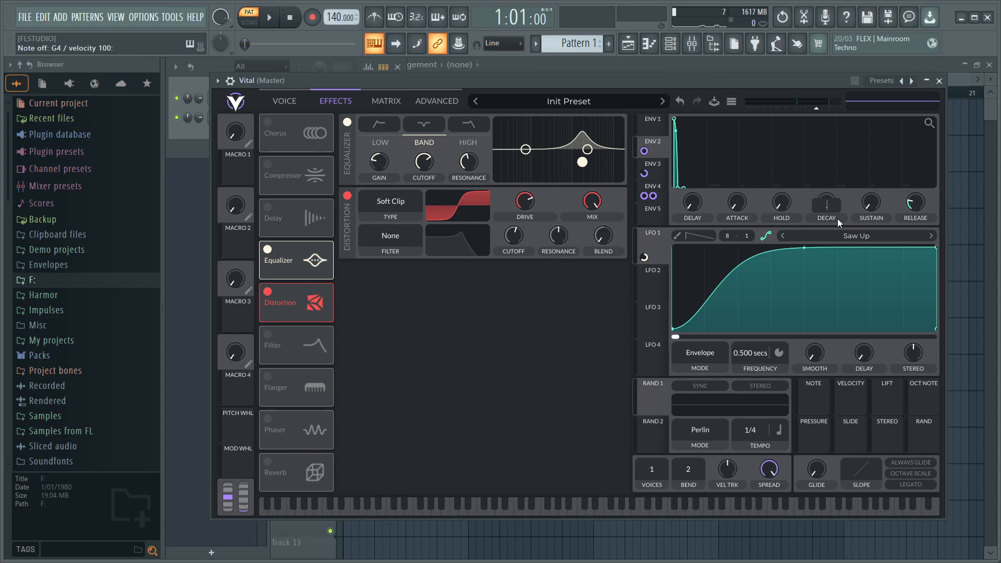
text(.05)
key(Return)
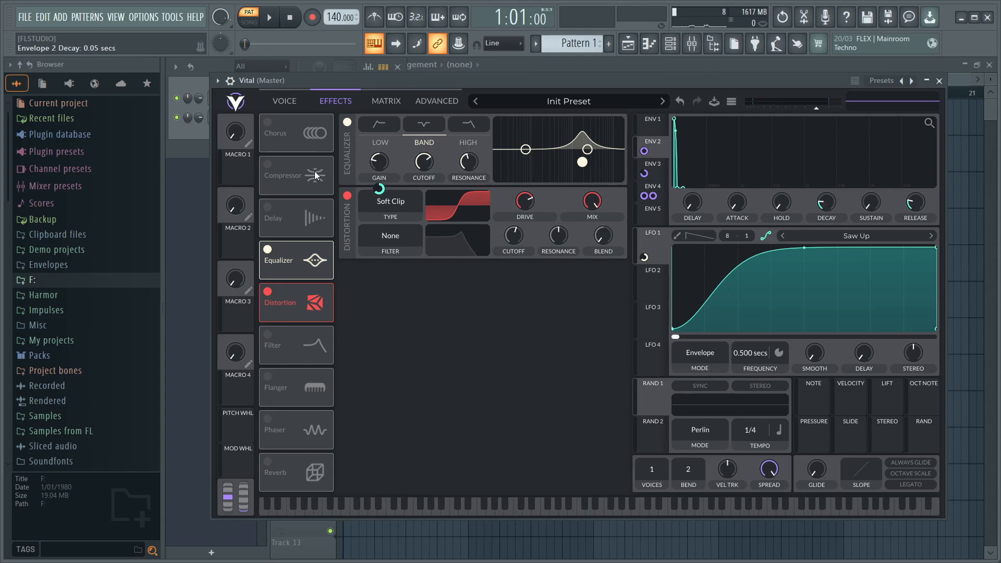
- Set Envelope 2's modulation amount on oscillator 1's level to 0.9
click(279, 100)
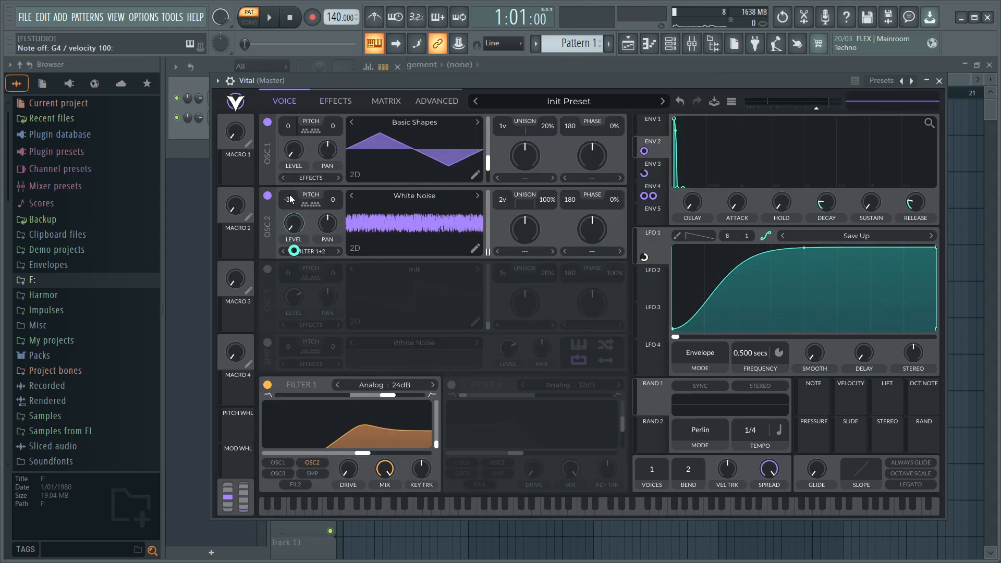
scroll(293, 181, down, 1)
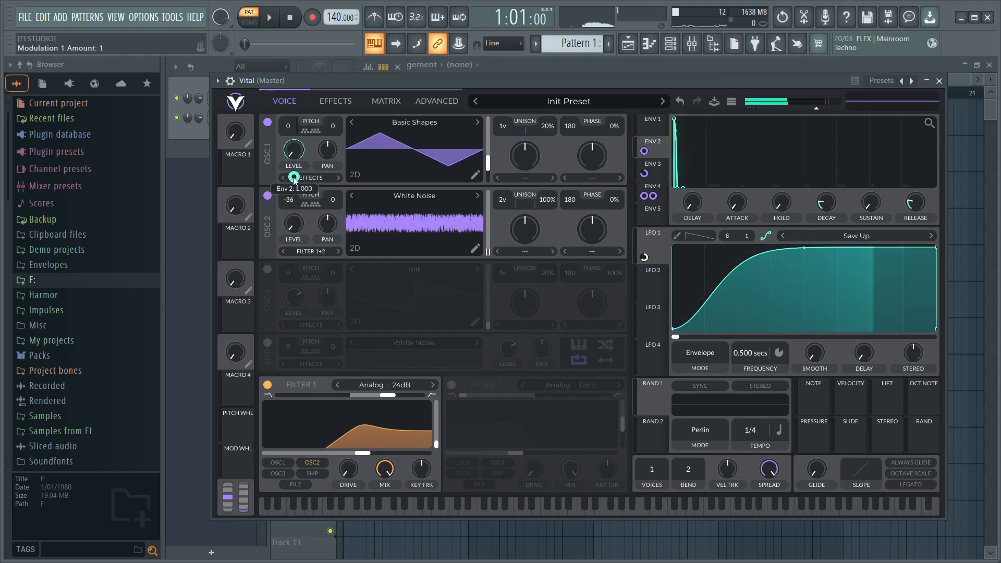
right_click(293, 178)
click(294, 177)
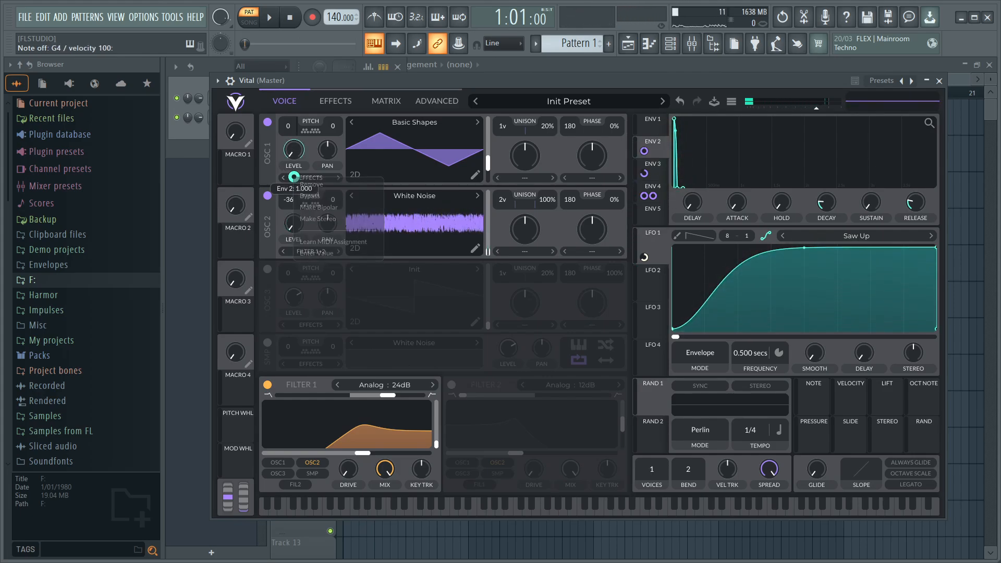
scroll(296, 178, down, 3)
right_click(300, 179)
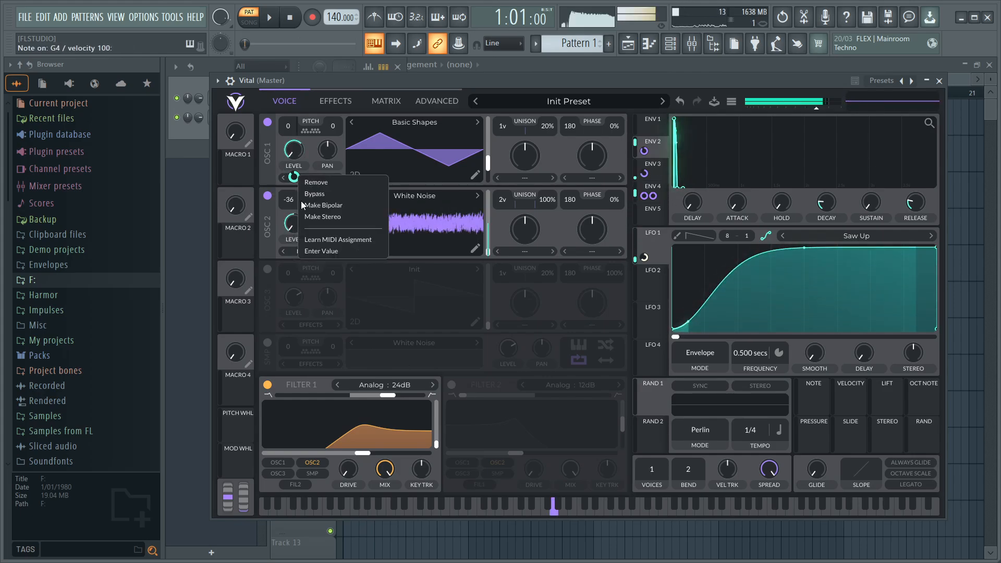
click(320, 252)
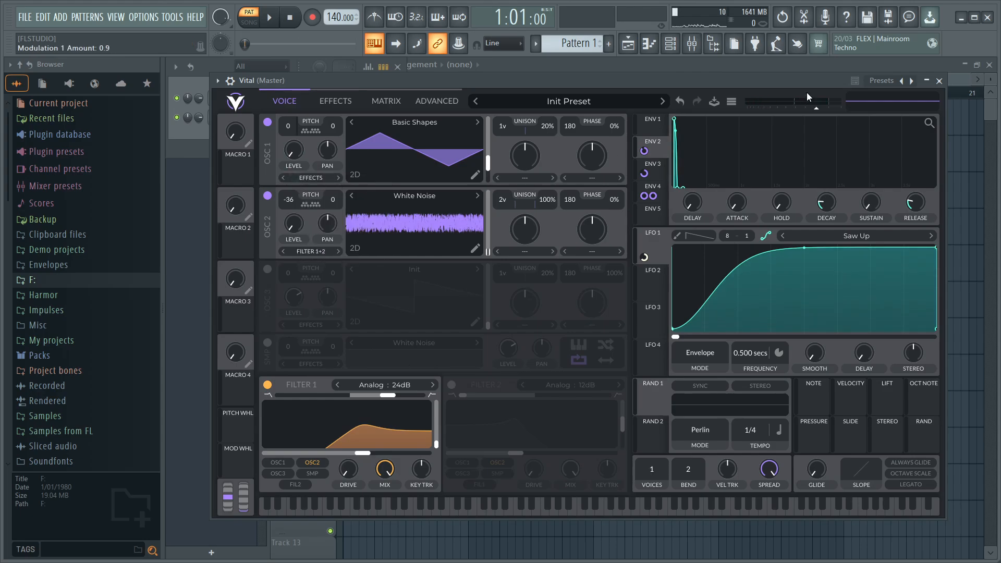
- Route the Vital channel to mixer Insert 1 and load Fruity Limiter in that track's first effect slot
click(941, 80)
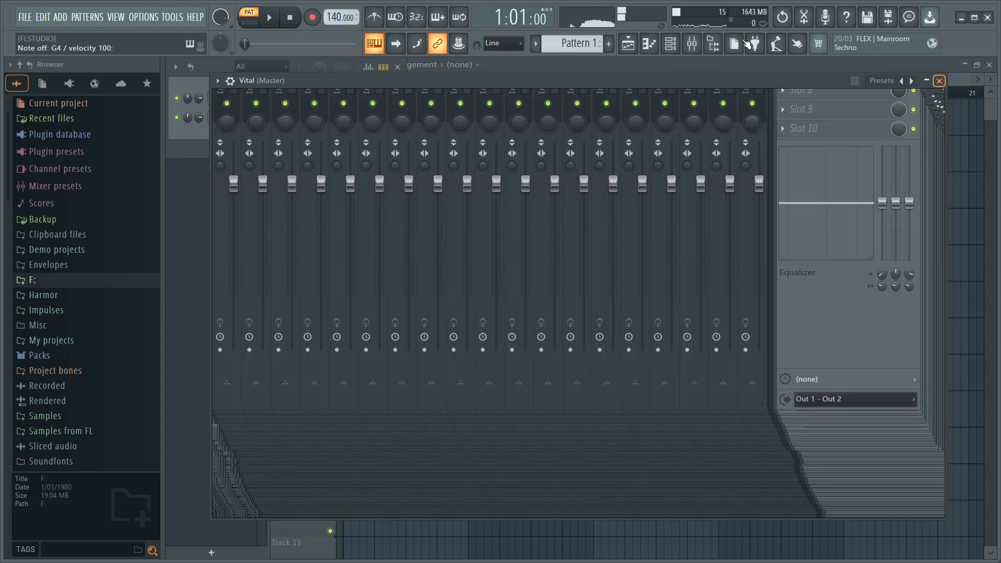
click(673, 44)
scroll(222, 120, up, 2)
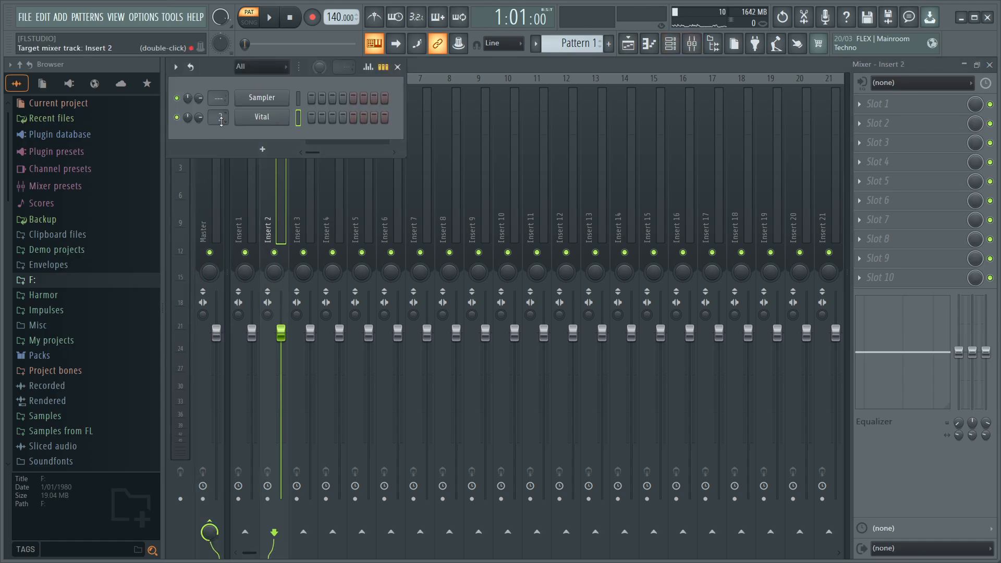
scroll(221, 121, down, 1)
click(879, 108)
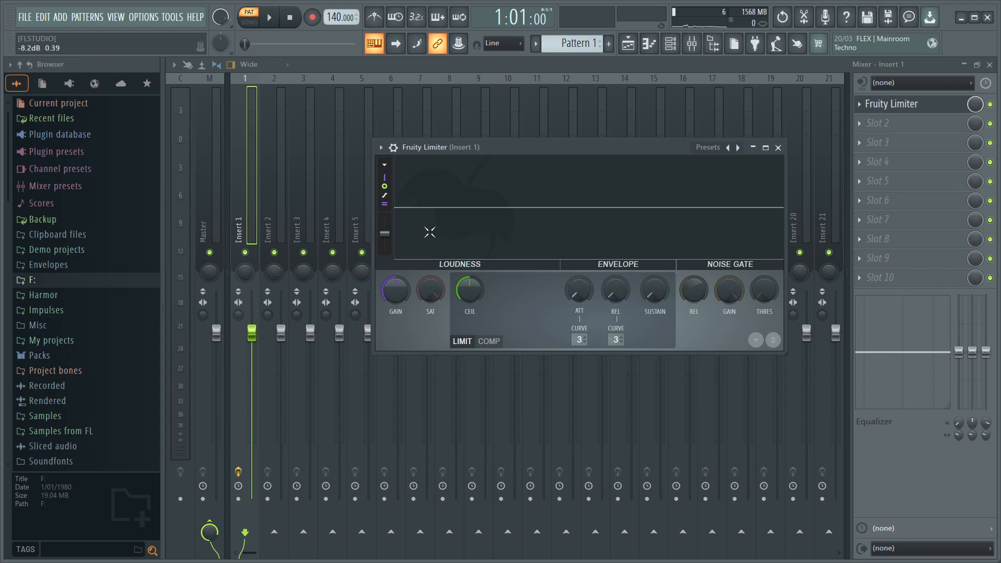
- Raise the Fruity Limiter's gain and lower its ceiling while auditioning the patch
key(b)
drag(402, 278, 385, 217)
key(b)
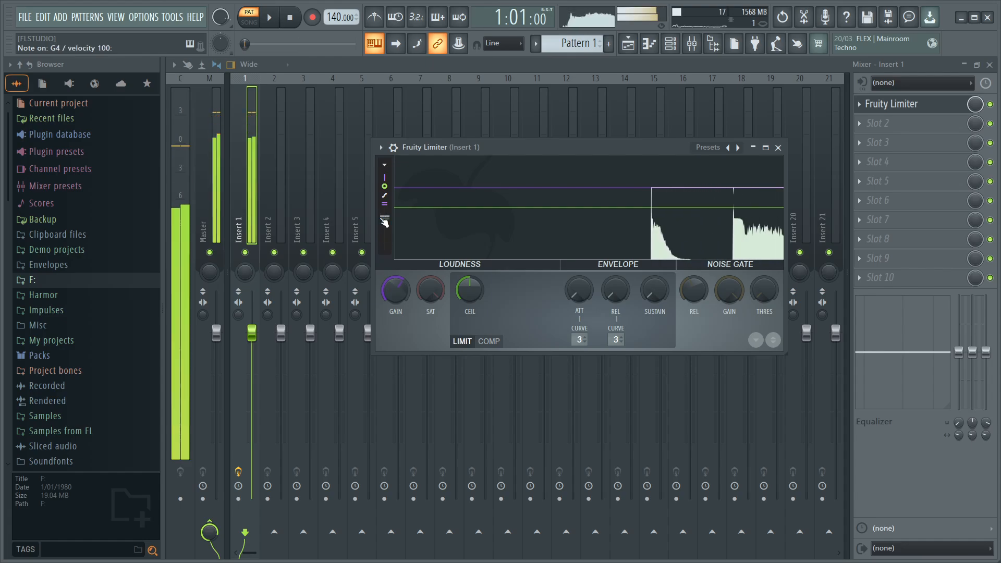
key(b)
drag(476, 286, 476, 299)
key(b)
key(b)
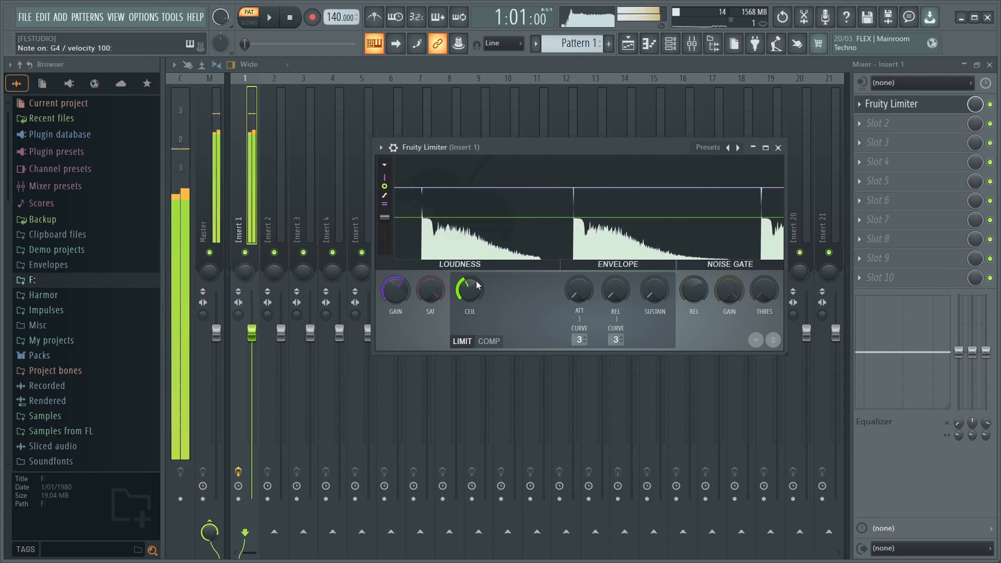
- Reopen the Vital instrument from its channel
click(670, 43)
click(271, 119)
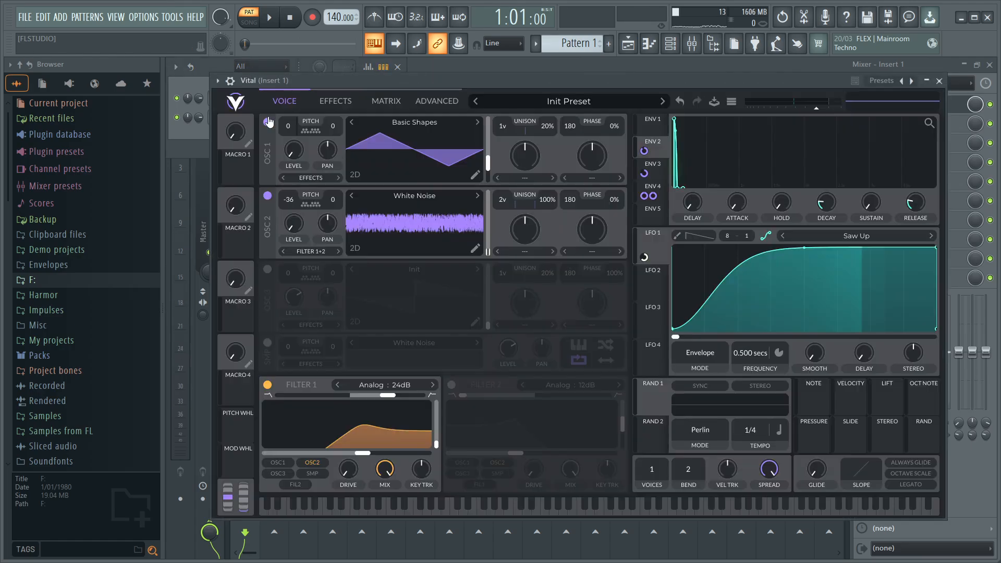
- Audition the patch, set Envelope 5's sustain to 0 and switch on the White Noise sampler with its level at 0
key(b)
key(b)
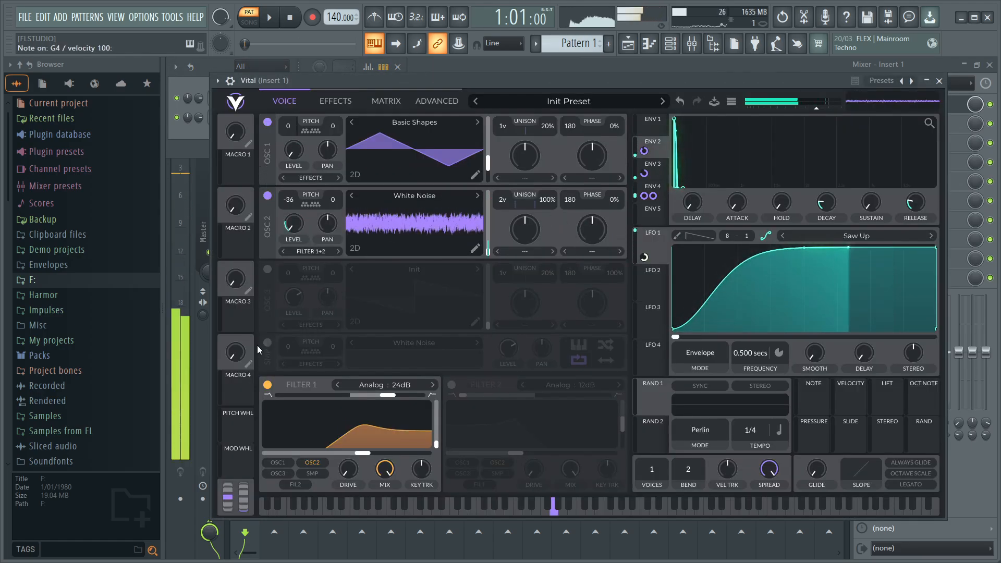
click(658, 214)
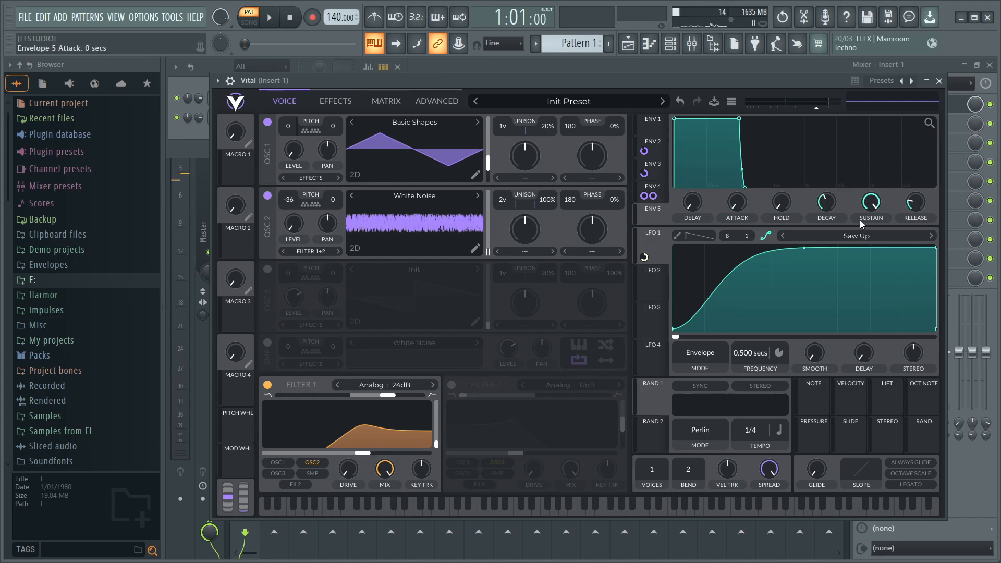
drag(861, 224, 767, 451)
click(267, 342)
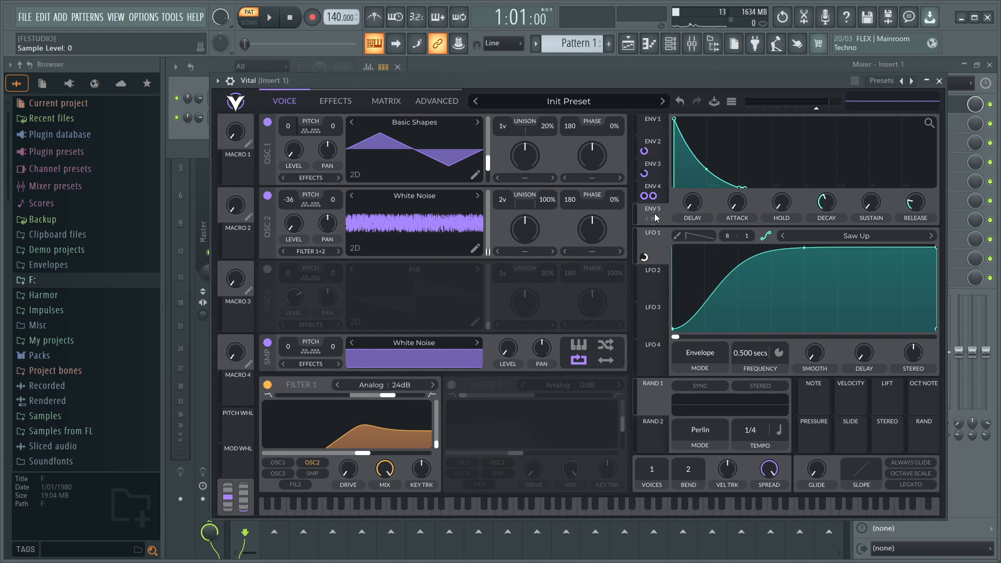
- Try modulating the sampler's level with Envelope 5, and reset that envelope's sustain to 1
drag(656, 218, 508, 348)
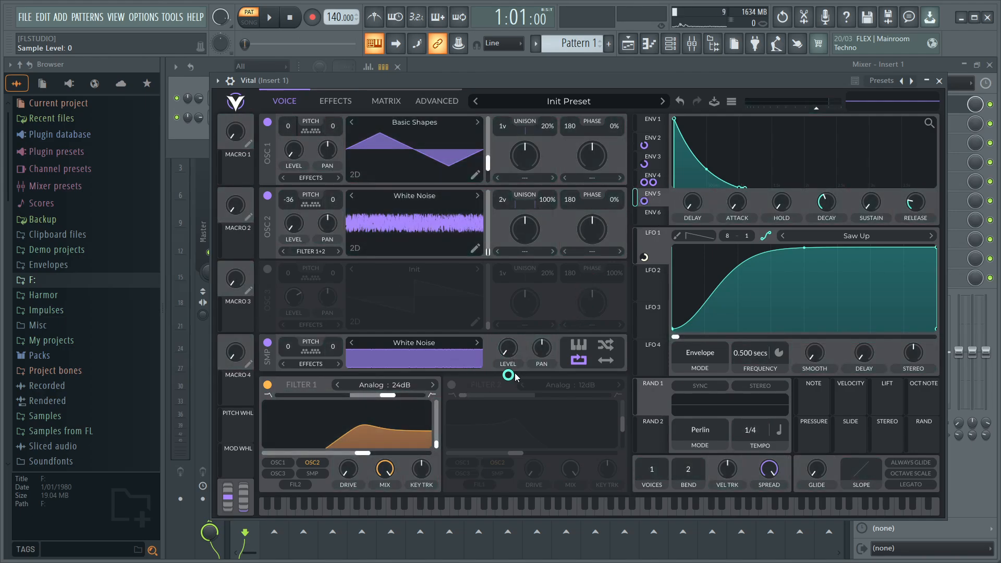
double_click(508, 376)
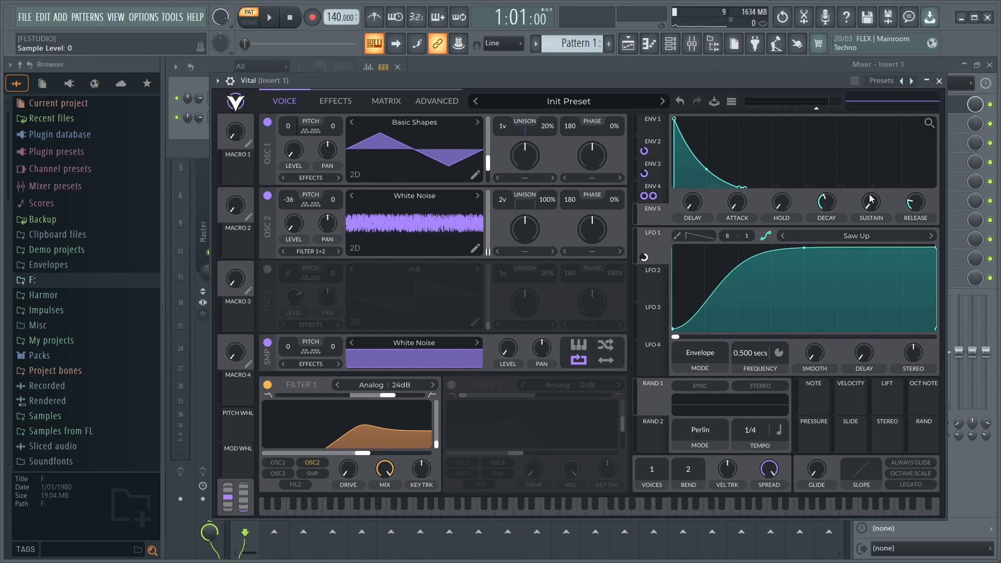
double_click(870, 199)
- Modulate the sampler's level with Envelope 3 and switch off oscillators 1 and 2 to isolate the sampler
click(653, 165)
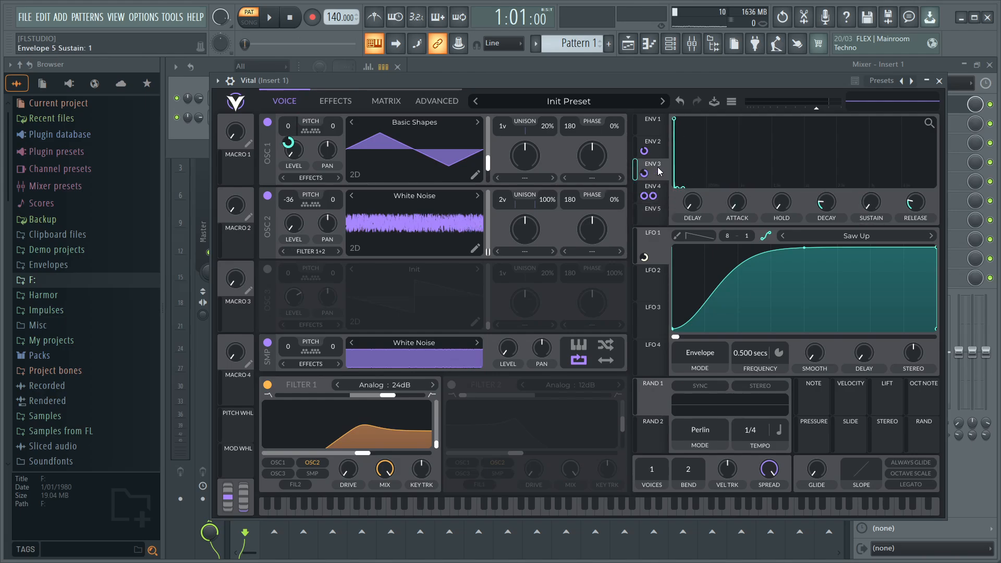
drag(653, 165, 292, 150)
click(267, 197)
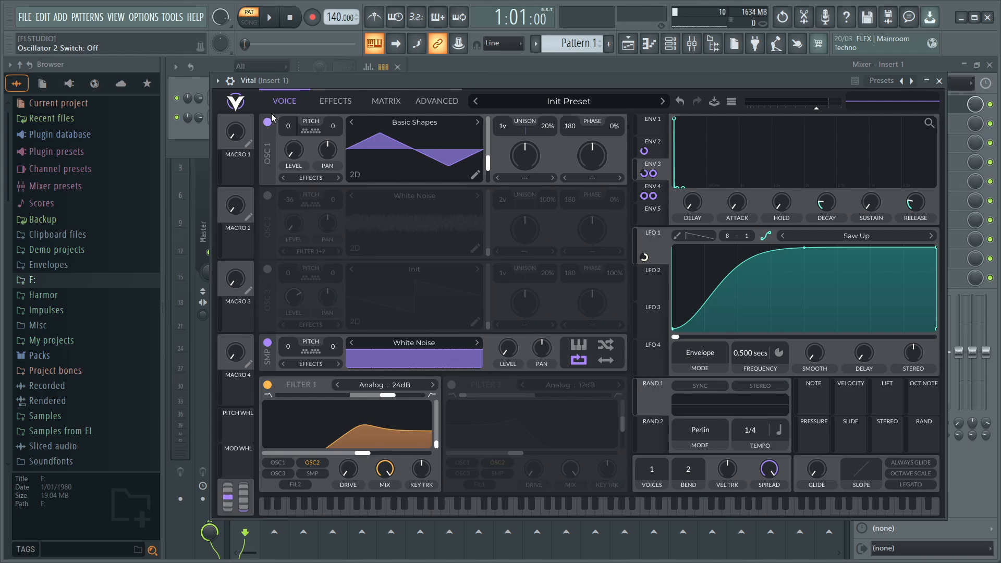
click(268, 122)
- Smooth the remap curve of Envelope 3's sample-level modulation in the matrix and raise its midpoint to the maximum
click(446, 98)
click(386, 100)
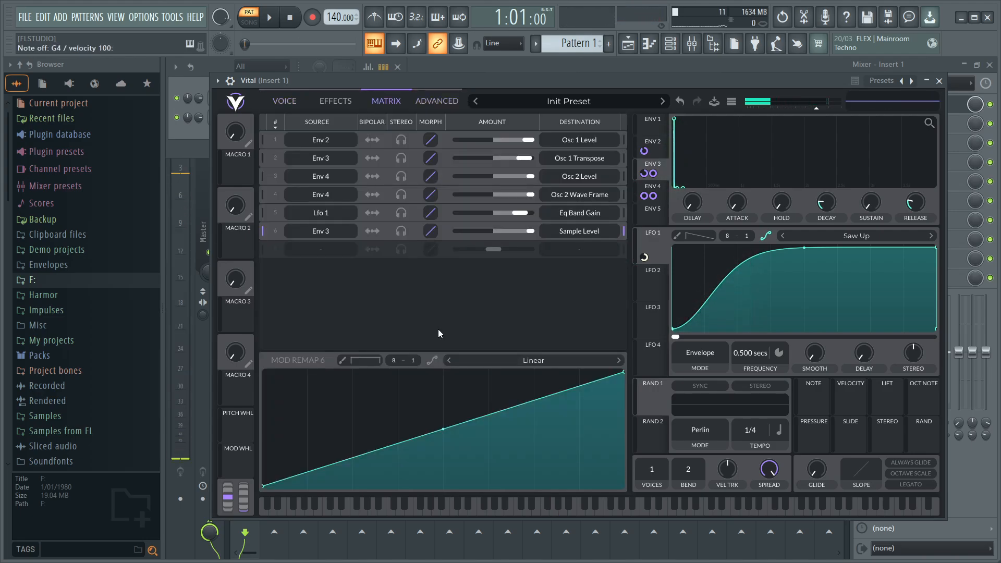
click(430, 362)
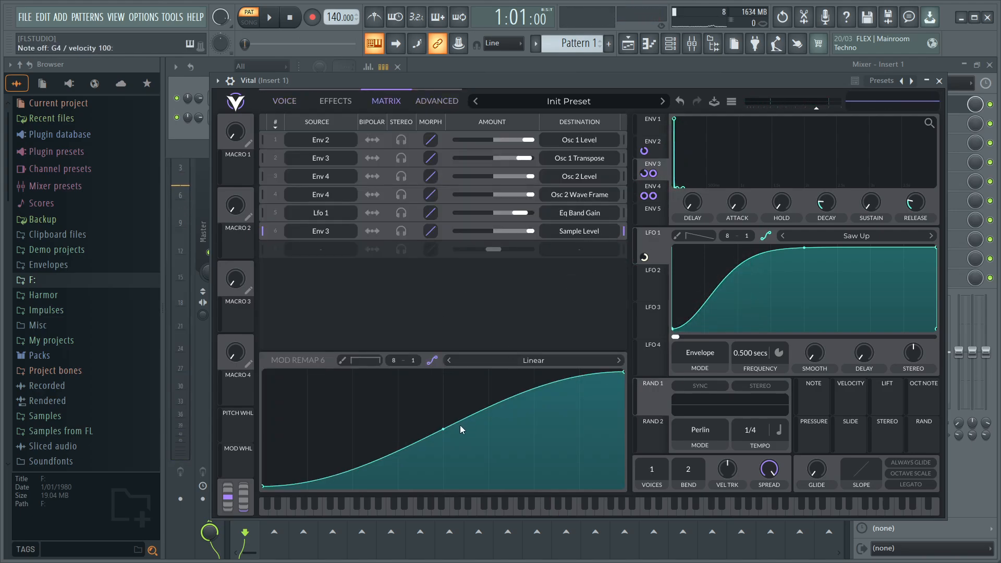
drag(441, 429, 443, 373)
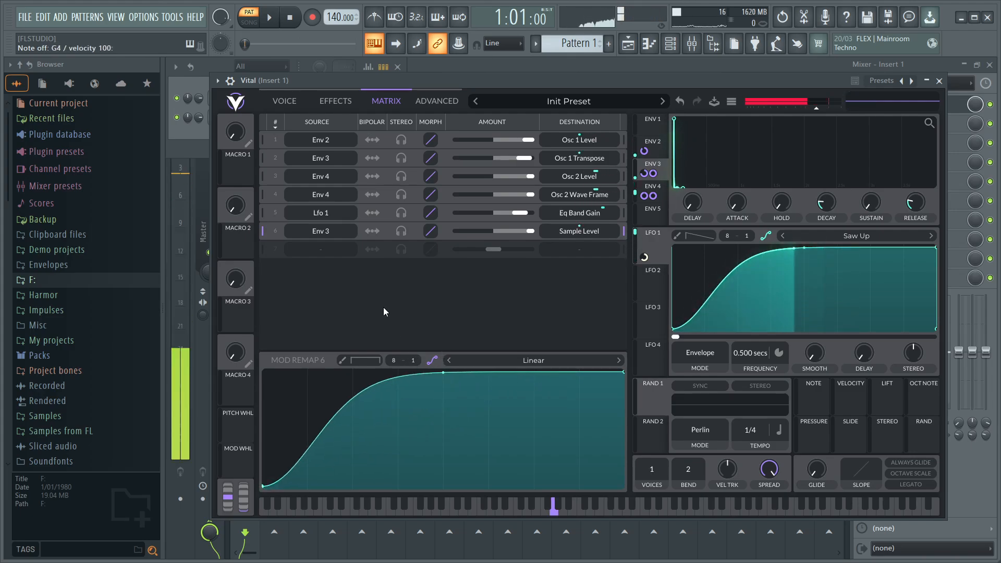
- Switch oscillators 1 and 2 back on
click(284, 101)
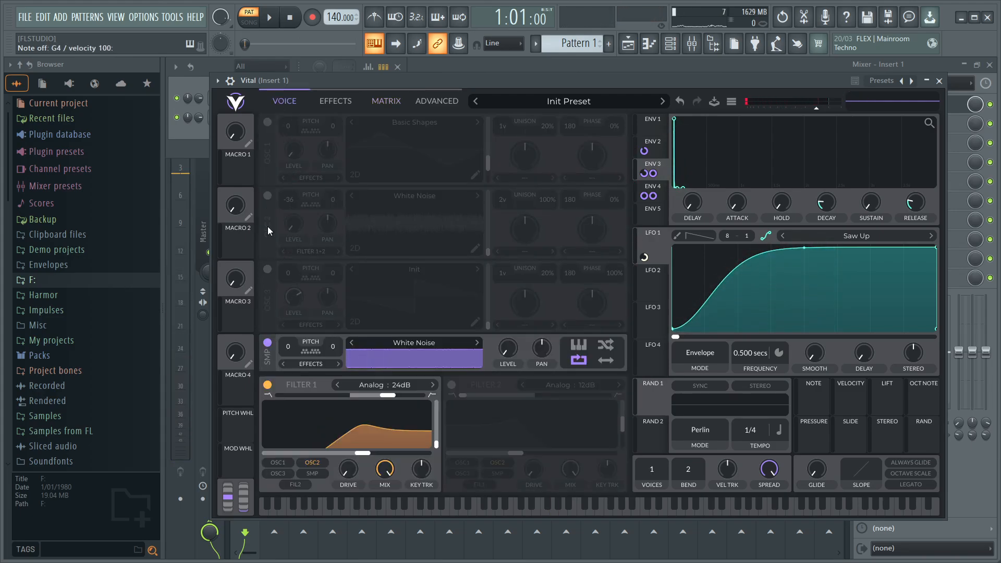
click(267, 195)
click(268, 122)
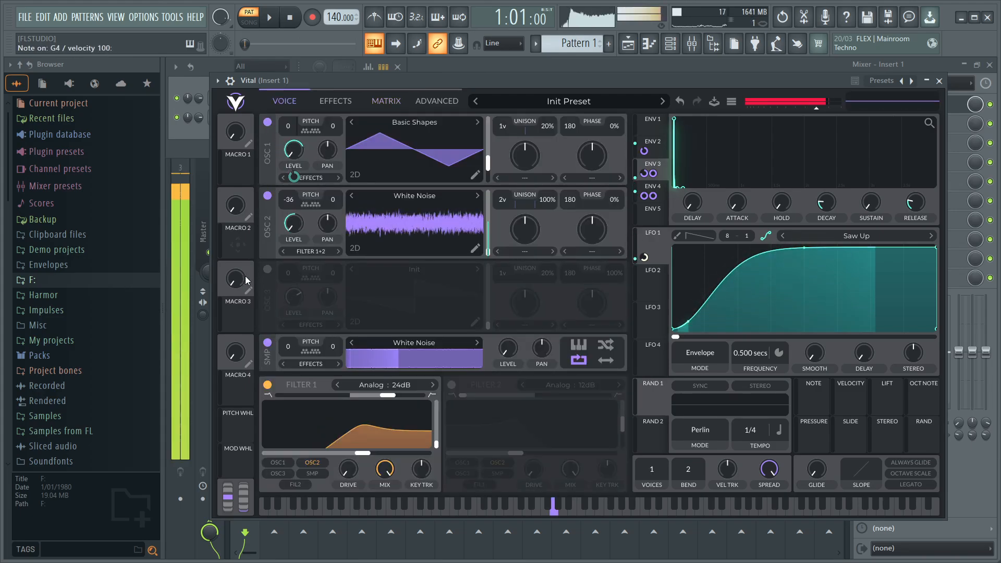
- Compare the patch with and without the sampler and lower Envelope 3's modulation amount on the sampler's level
click(268, 343)
mouse_move(509, 373)
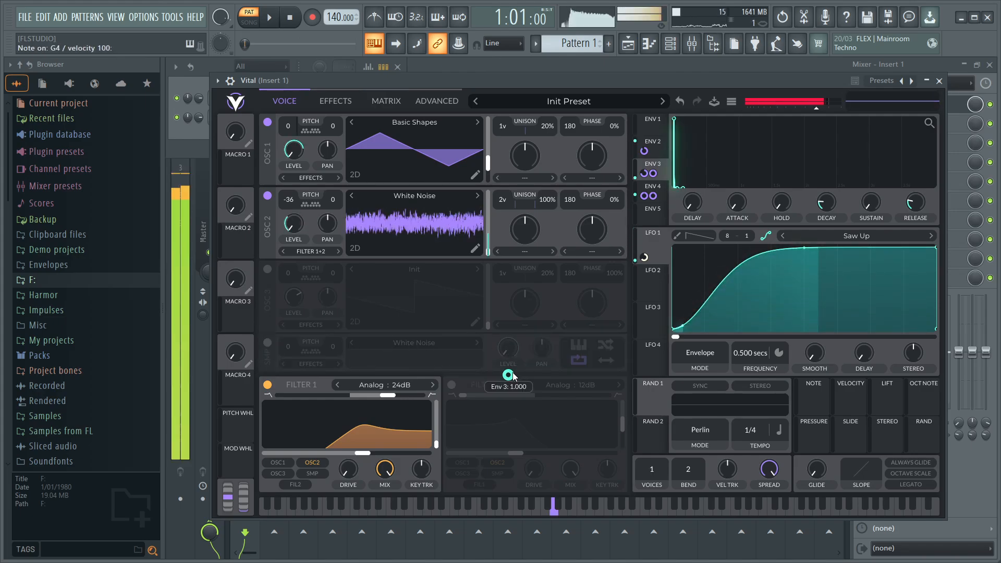
click(267, 343)
drag(509, 369, 511, 375)
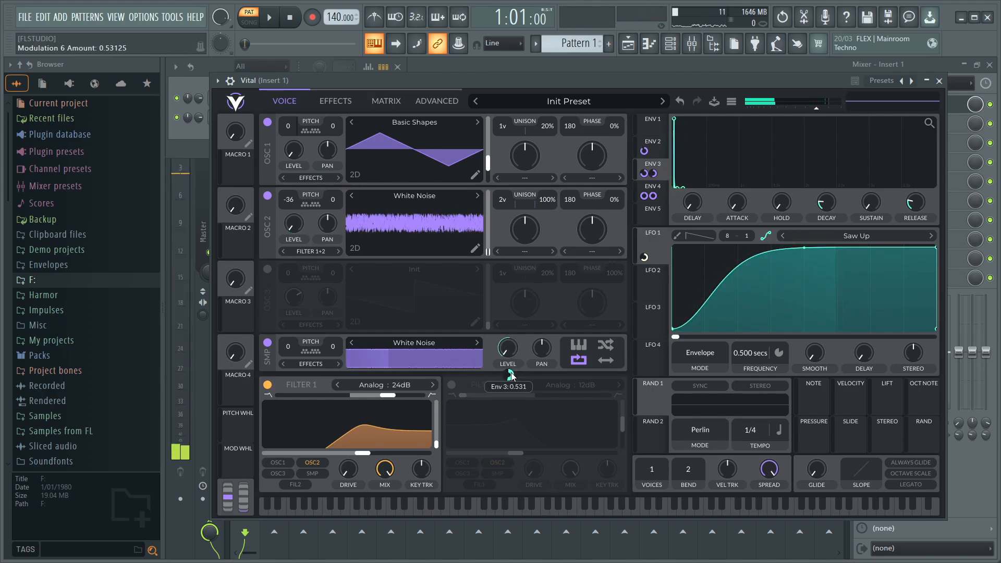
click(939, 81)
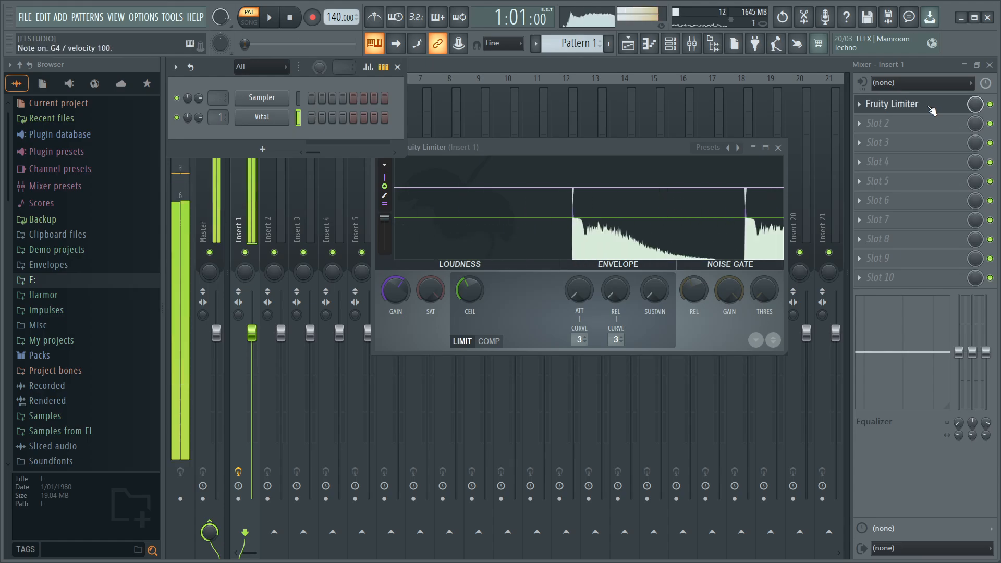
click(262, 117)
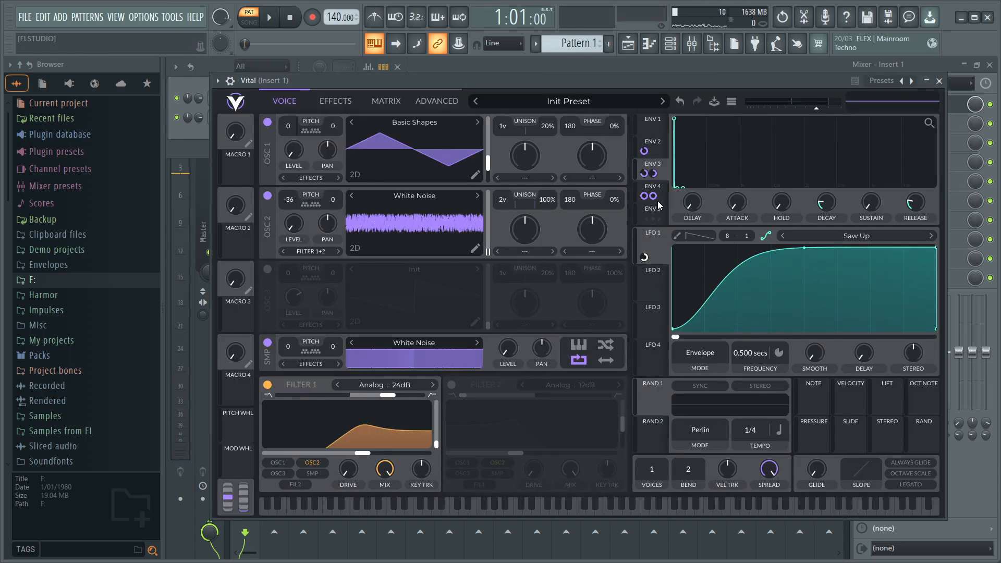
- Set Envelope 4's decay to 3.75 secs while auditioning the note
click(661, 191)
mouse_move(835, 206)
key(b)
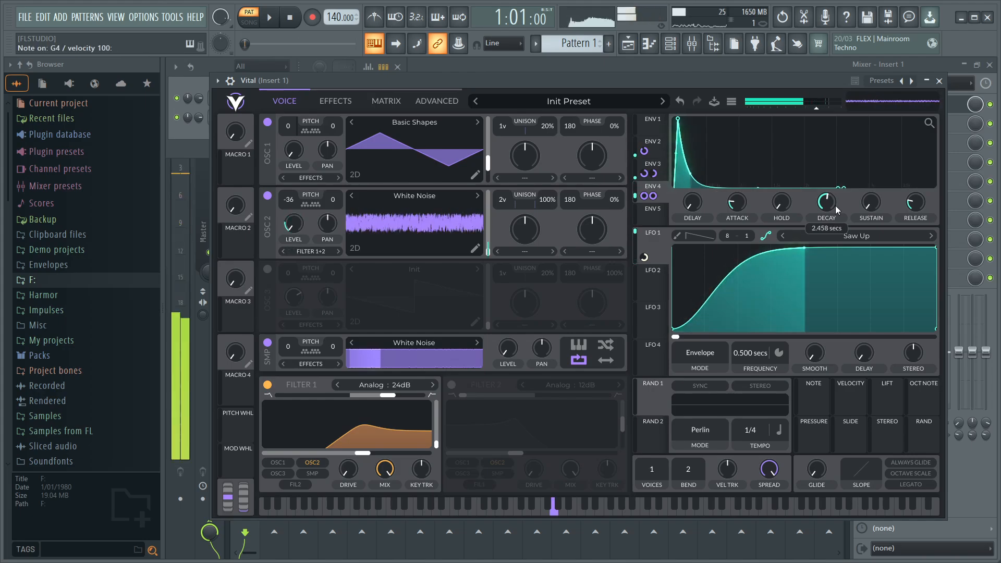
scroll(836, 209, up, 3)
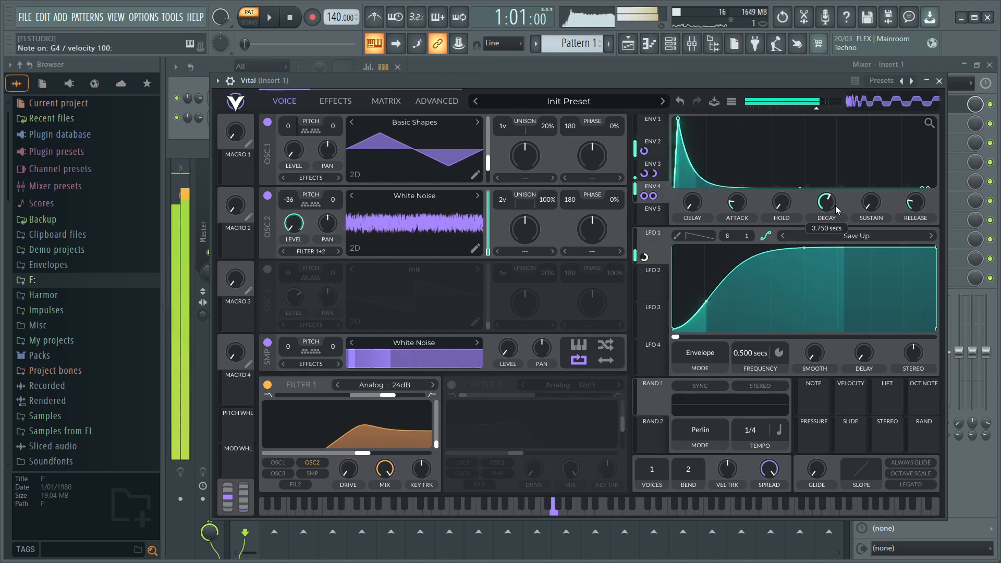
scroll(824, 205, down, 3)
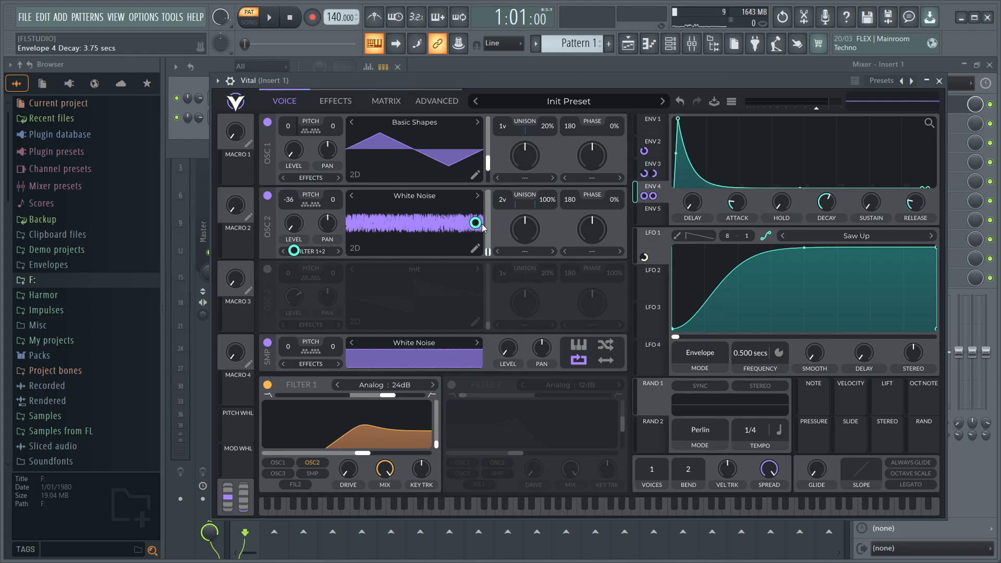
drag(476, 222, 476, 257)
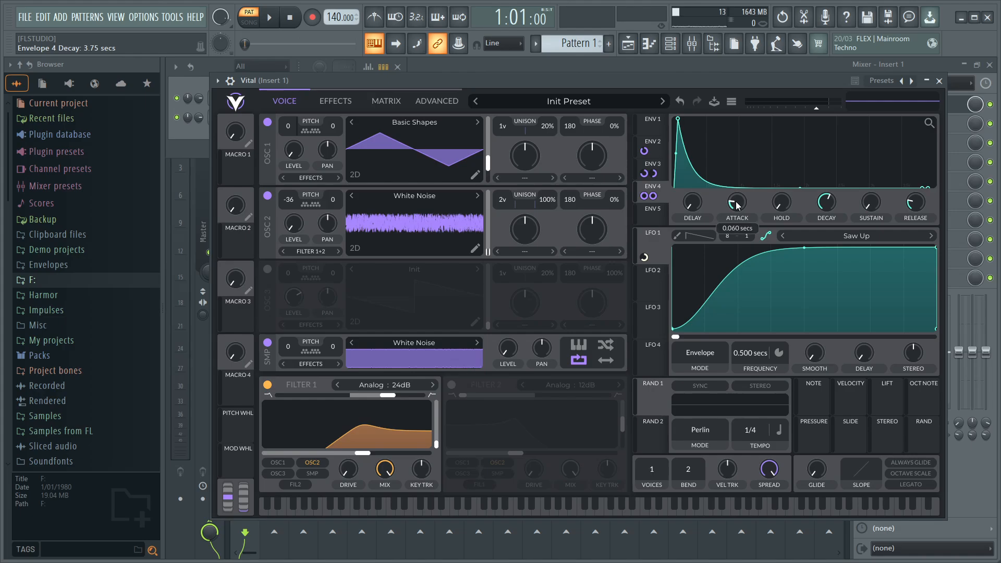
- Play the note repeatedly with the sampler switched off and back on to compare the noise layer
key(b)
key(b)
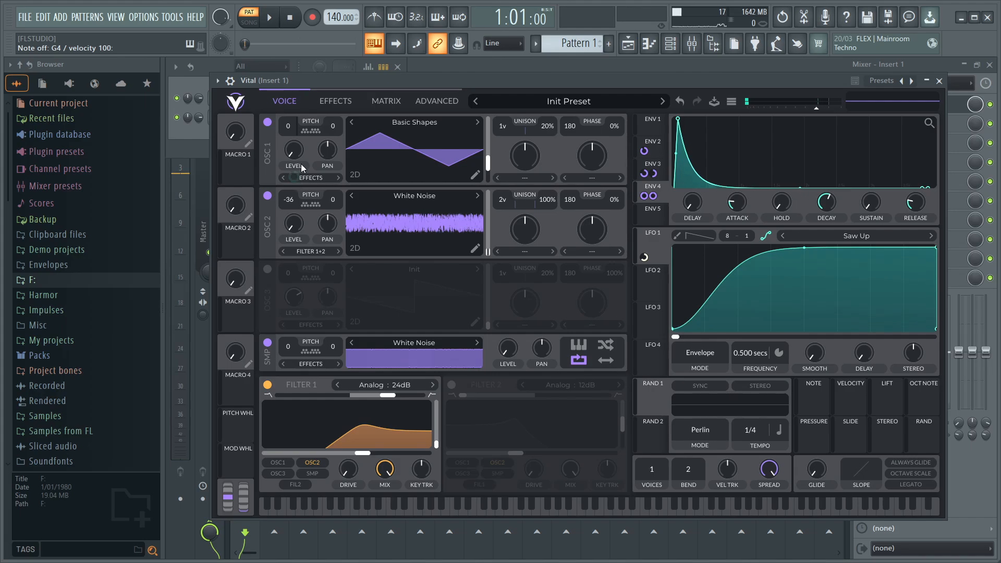
key(b)
key(b)
click(267, 343)
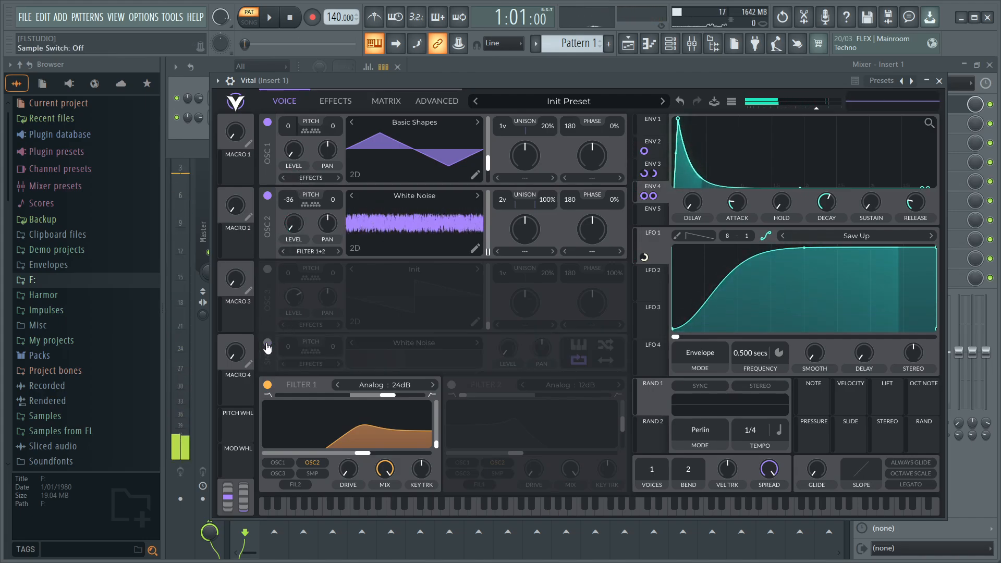
key(b)
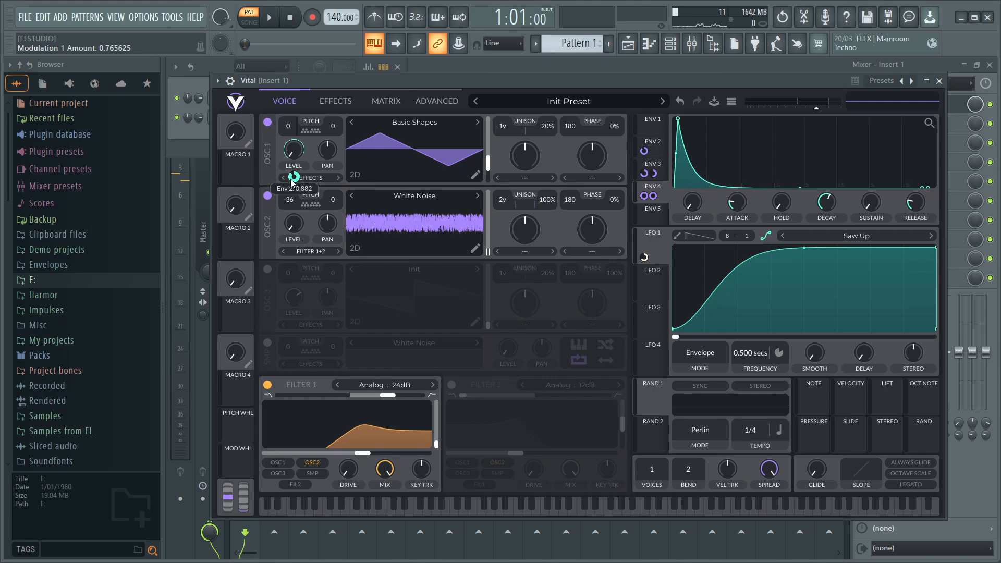
key(b)
key(b)
click(267, 342)
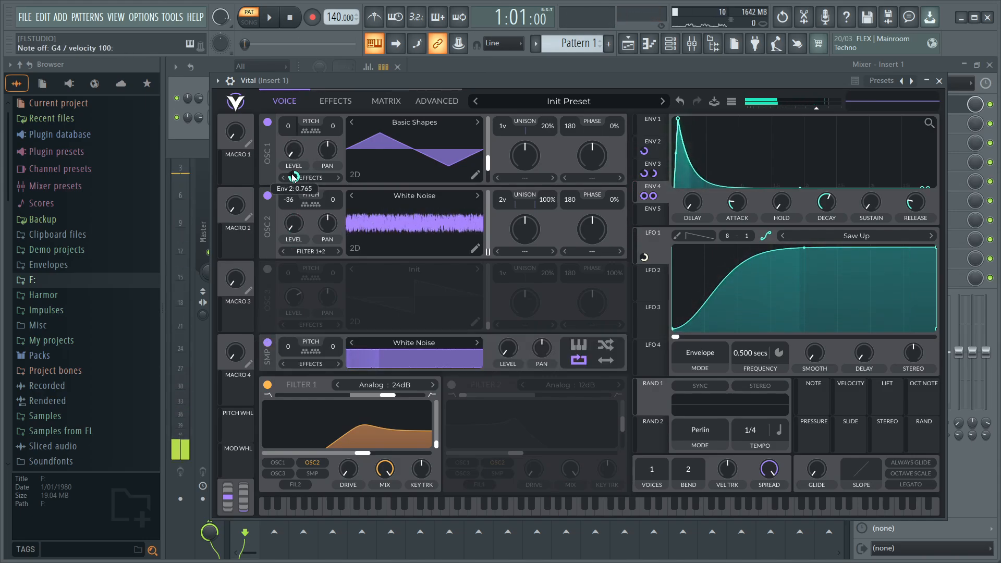
key(b)
key(b)
key(b)
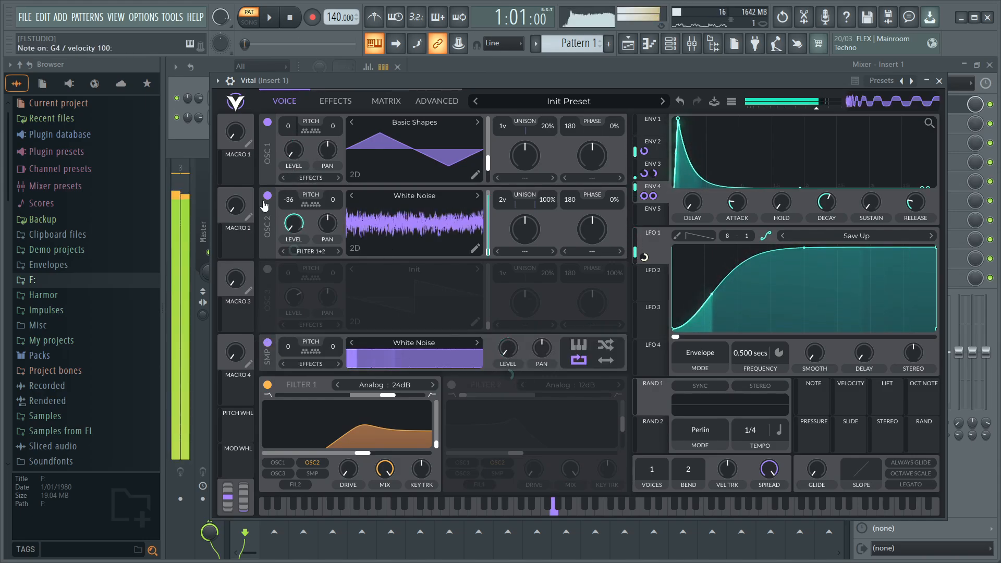
- Set Envelope 2's modulation amount on oscillator 1's level to 0.8 and audition it
key(b)
right_click(302, 165)
click(319, 257)
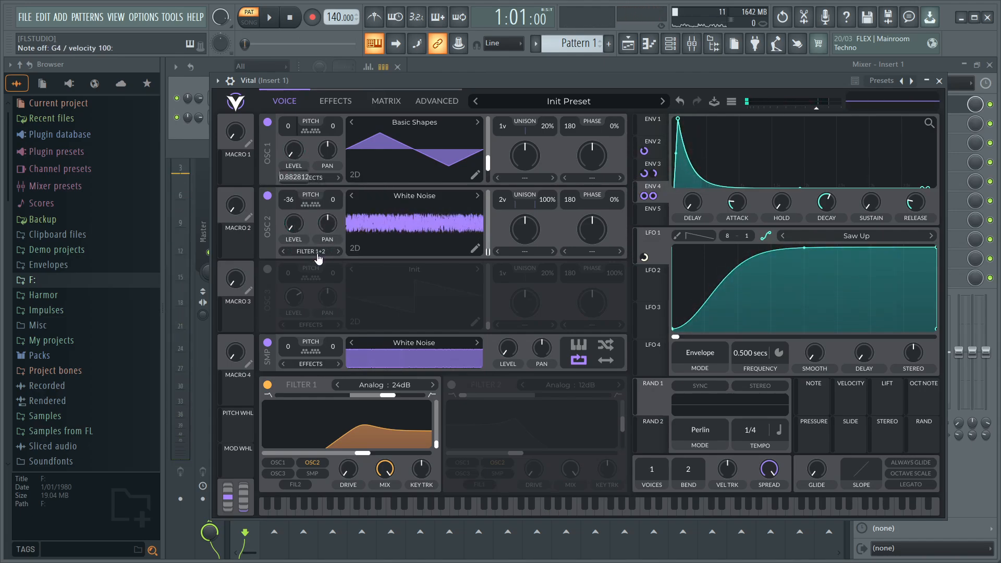
text(.8)
key(Return)
key(b)
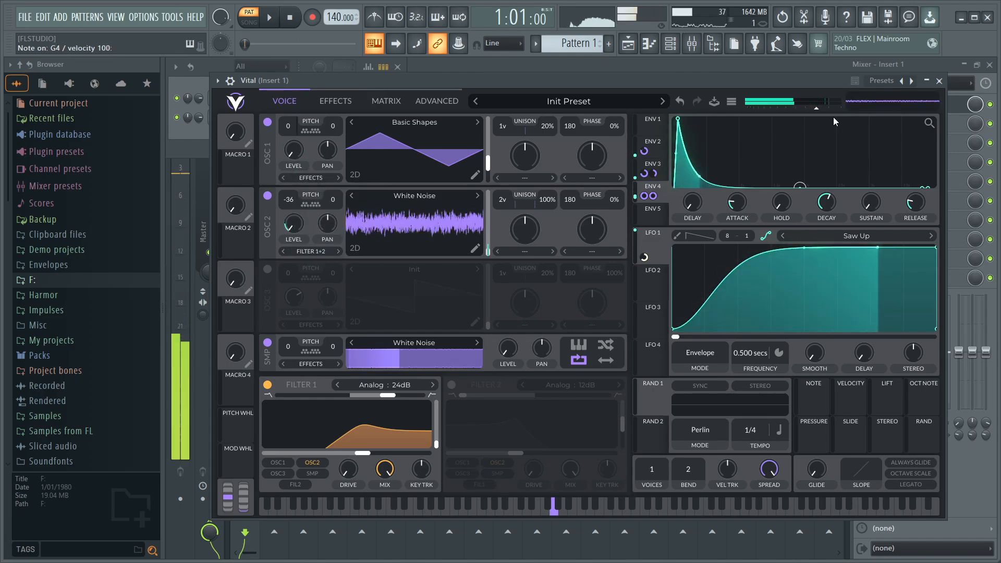
- Replay the note with and without the sampler to judge its balance against oscillator 1's level
mouse_move(300, 181)
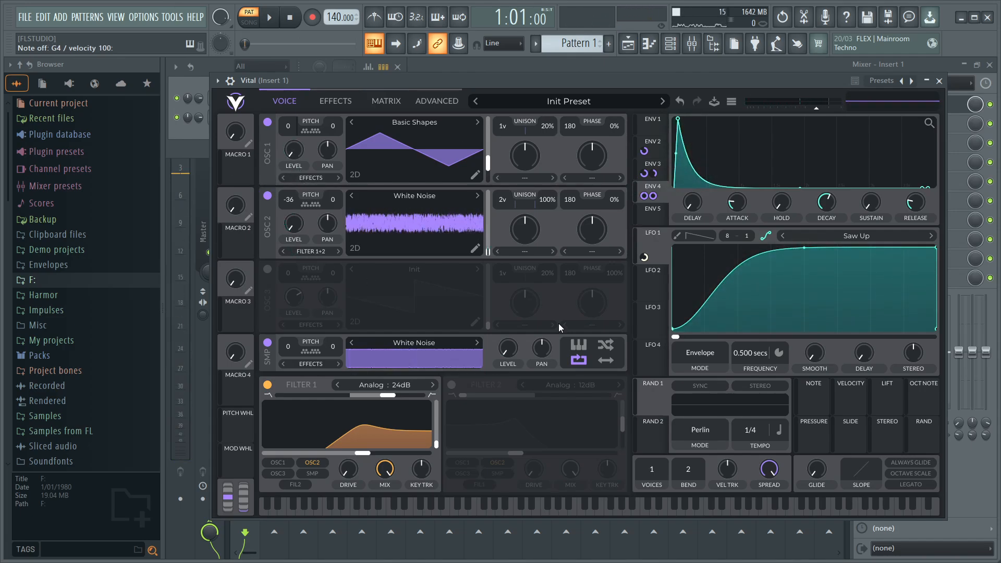
key(b)
click(268, 343)
key(b)
click(268, 343)
key(b)
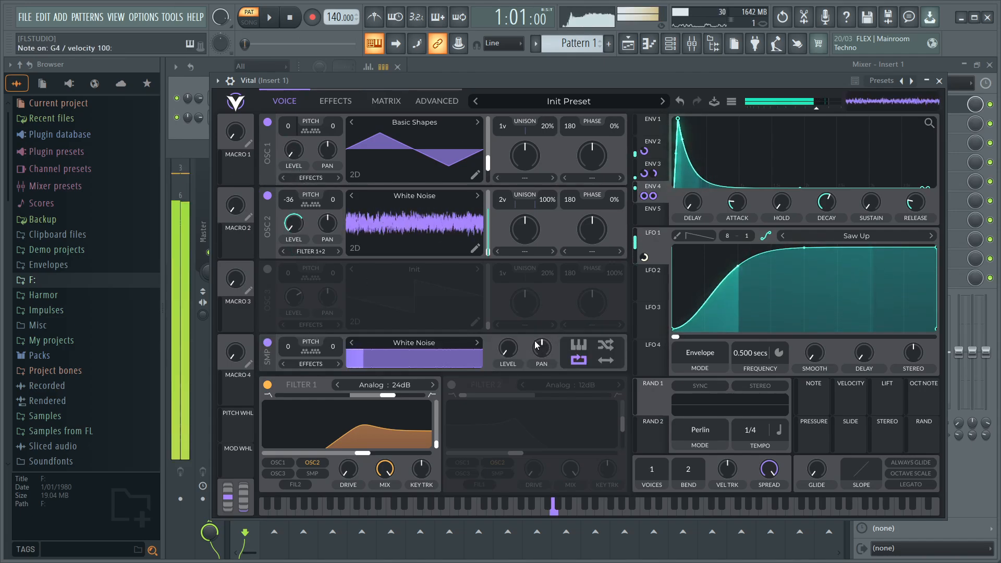
key(b)
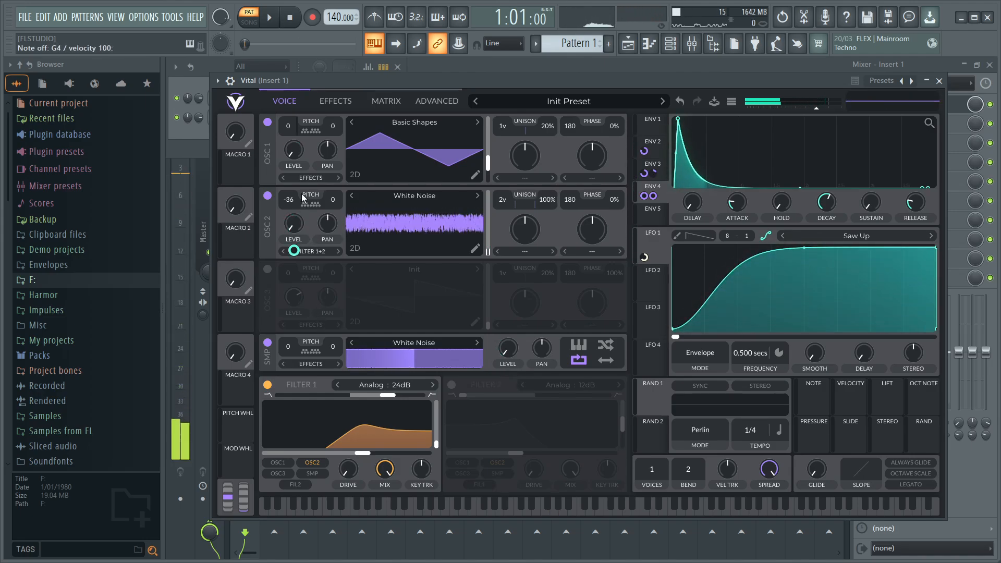
- Set Envelope 2's modulation amount on oscillator 1's level to 0.85 and play the note
right_click(297, 176)
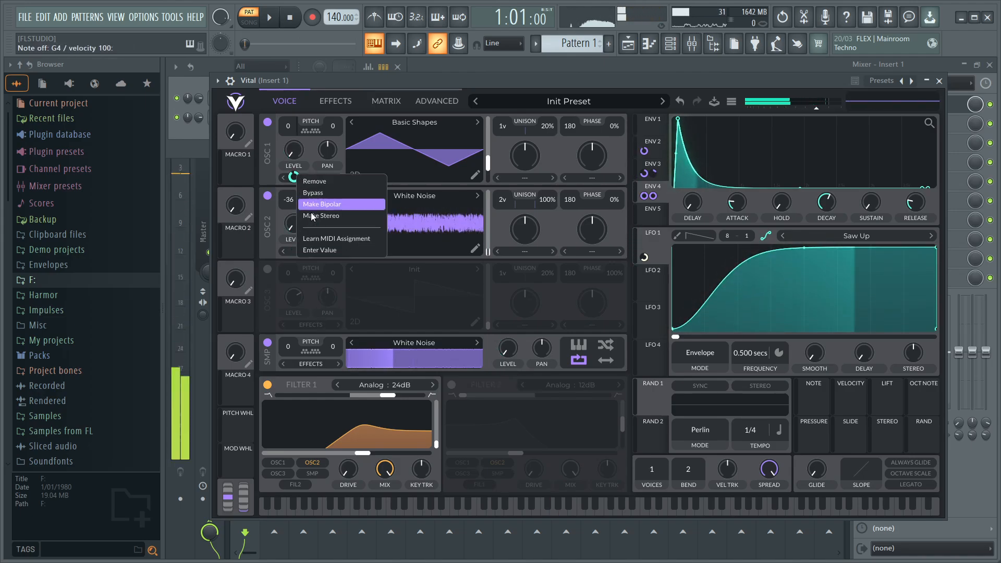
click(334, 254)
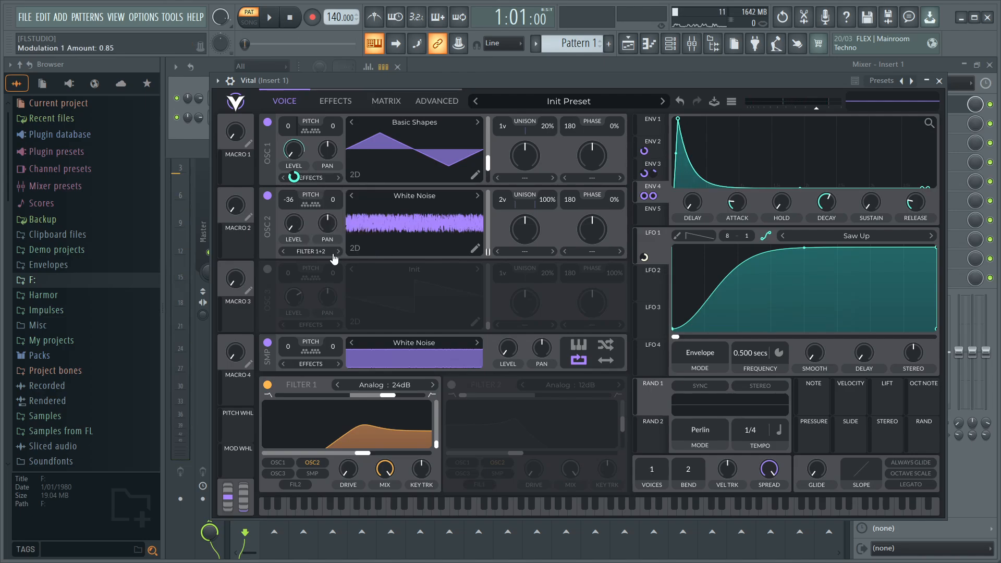
key(b)
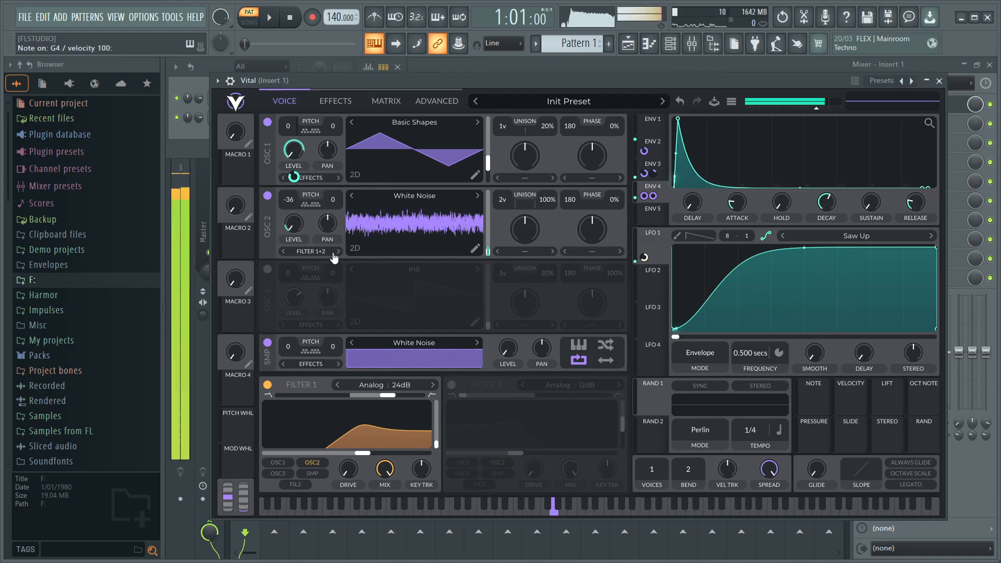
- Set the equalizer's high band to low pass with its cutoff at maximum and a resonance of 30.32
click(332, 101)
click(477, 124)
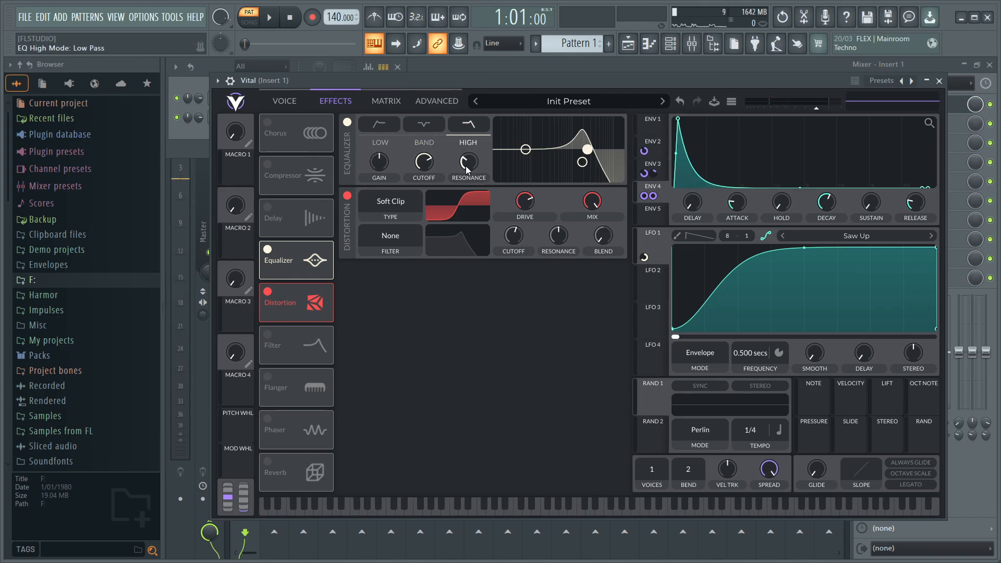
scroll(434, 165, up, 5)
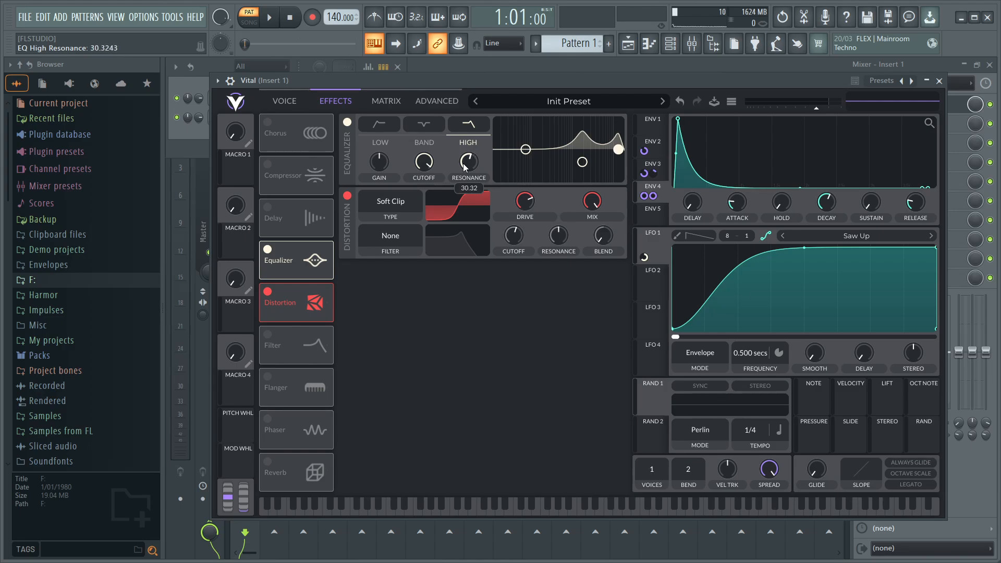
- Audition the note with the equalizer's high-band cutoff lowered to 127.4 semitones, and raise the cutoff back up
key(b)
key(b)
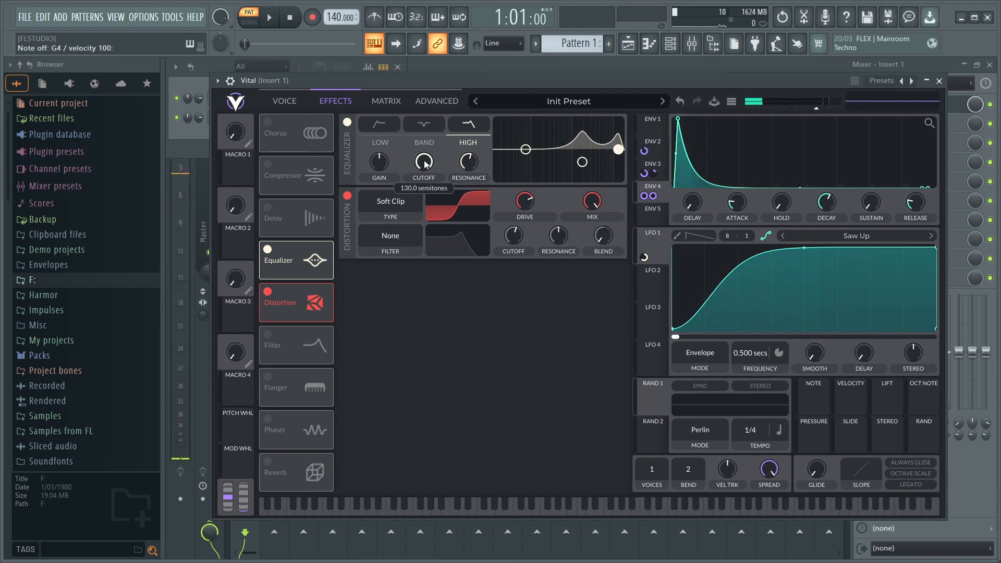
scroll(425, 164, down, 3)
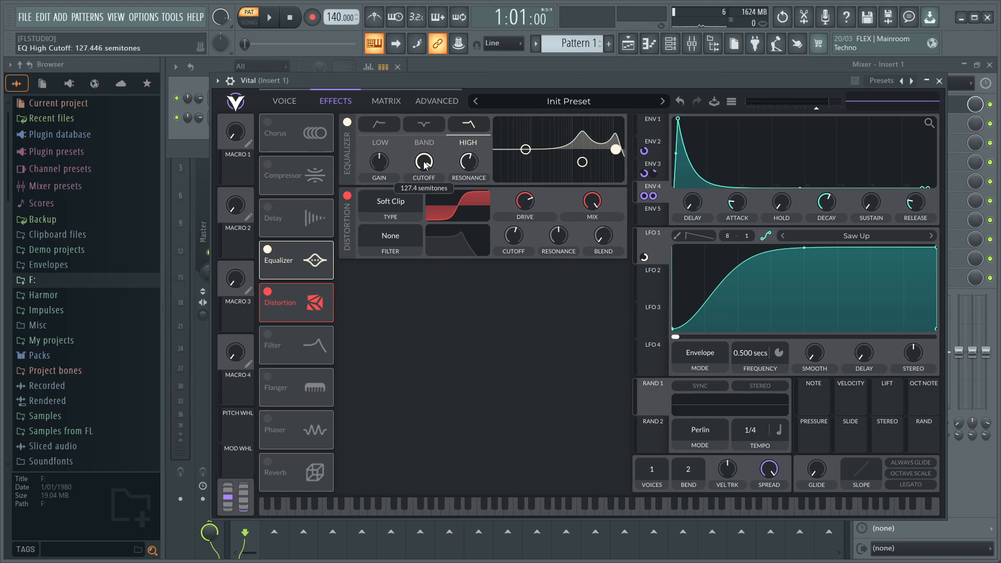
key(b)
key(b)
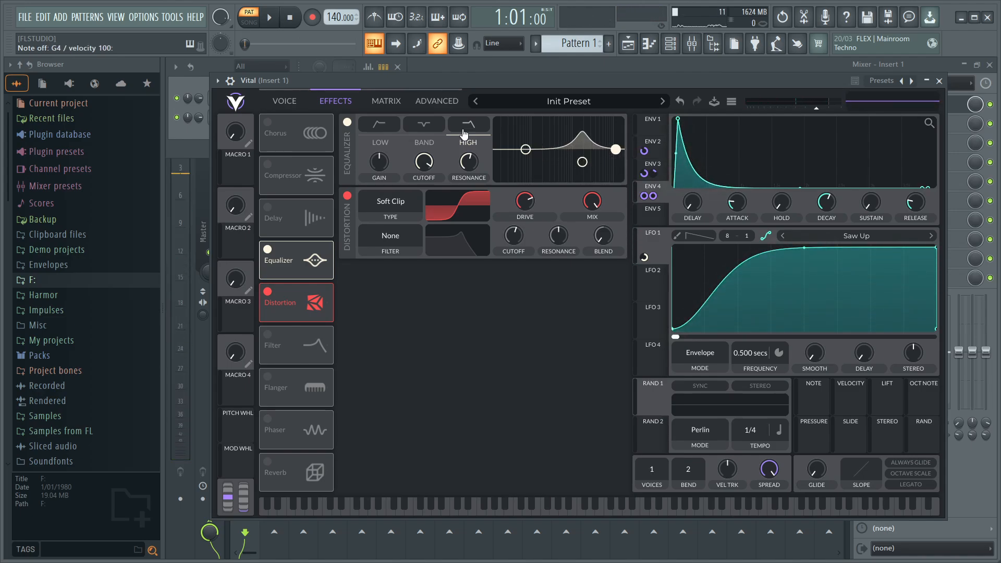
drag(423, 165, 432, 164)
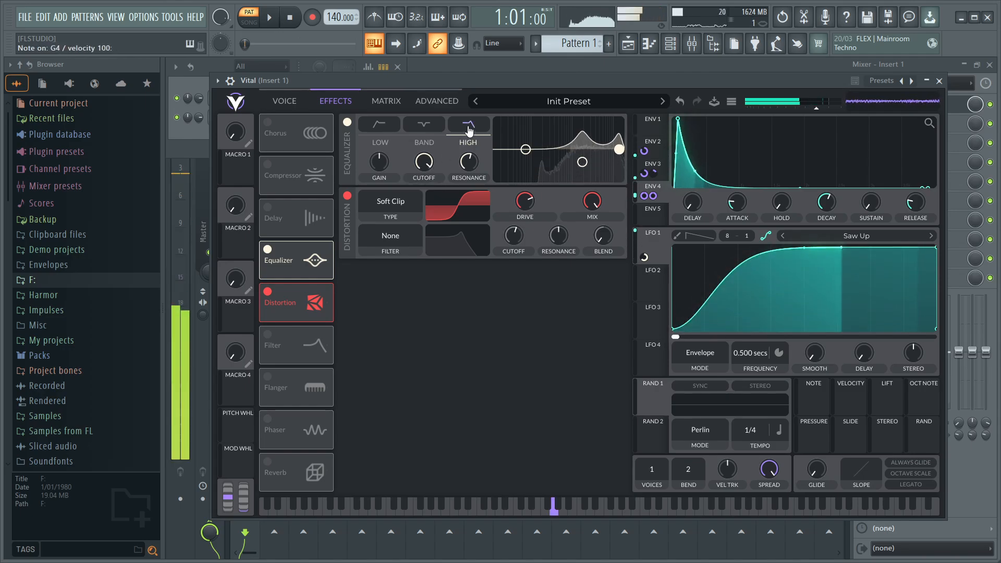
- Set Envelope 3's decay to 0.06 secs
click(284, 101)
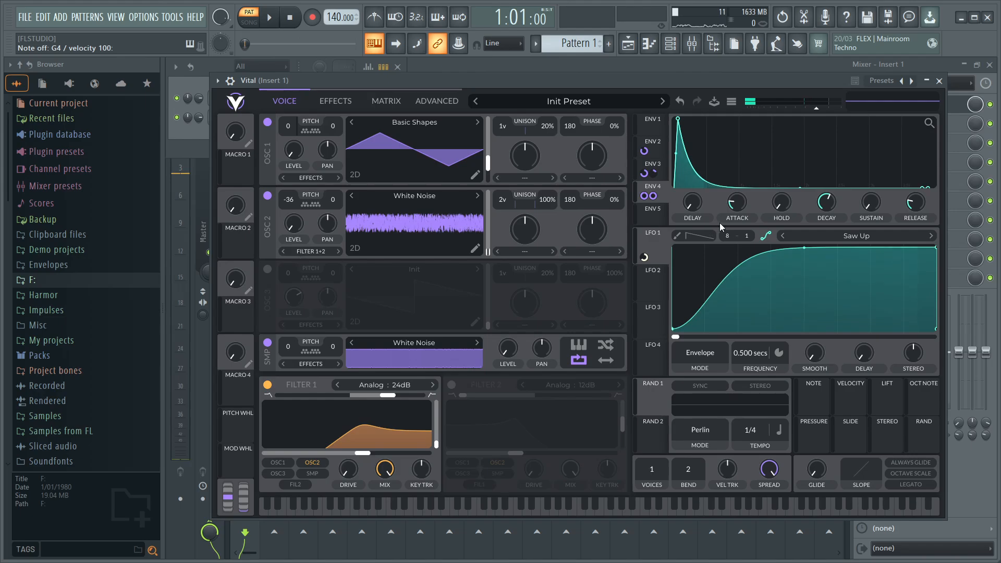
drag(820, 209, 820, 203)
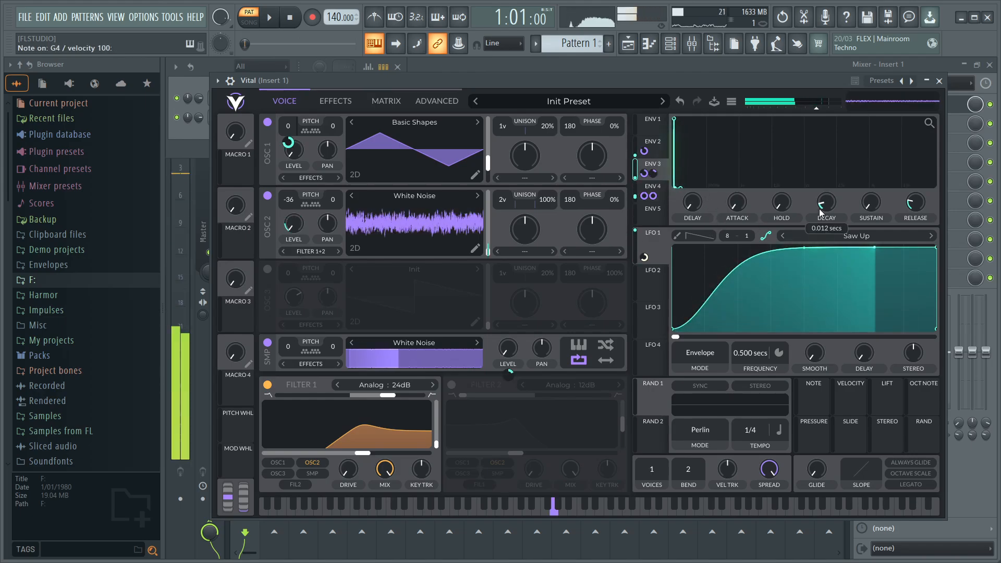
right_click(820, 210)
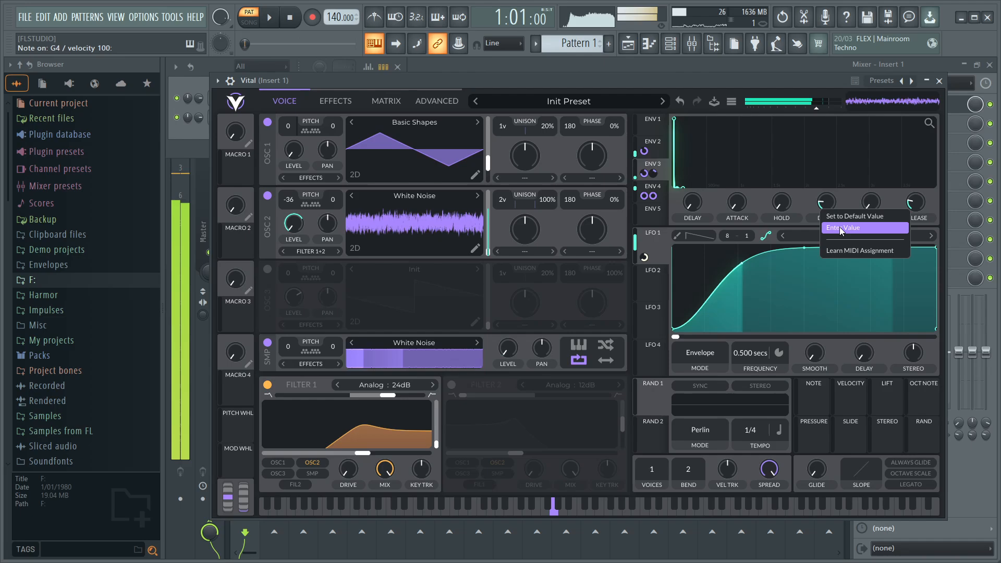
click(840, 227)
text(0.06)
key(Return)
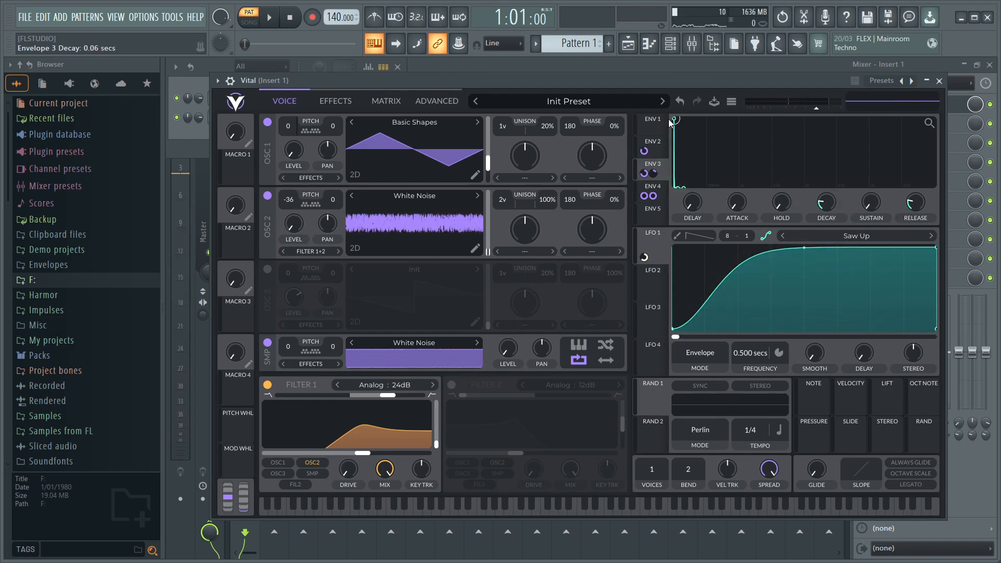
- Replay the note with Envelope 3's decay change undone and redone to compare the two sounds
key(b)
key(b)
key(b)
click(681, 103)
key(b)
key(b)
key(b)
key(b)
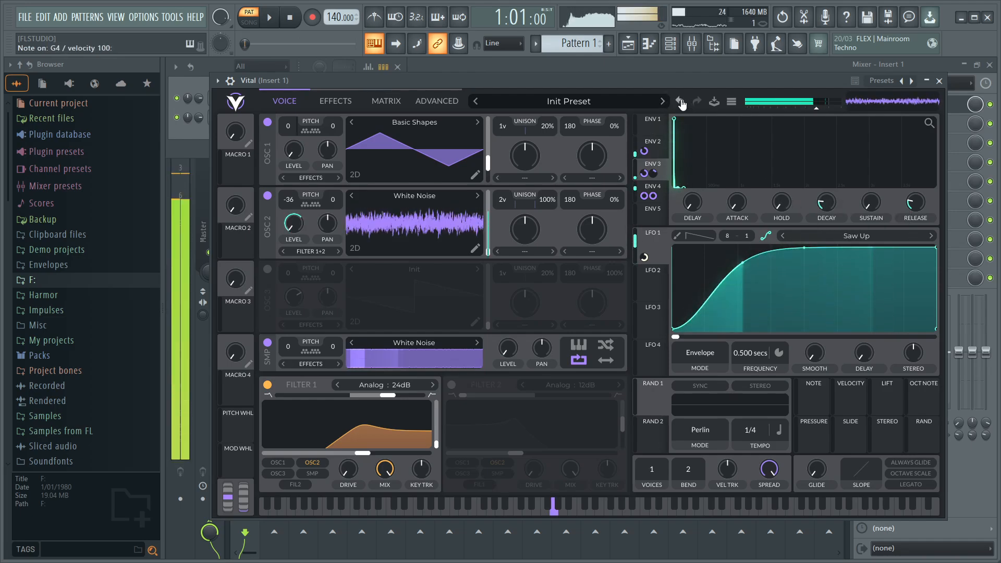
click(699, 103)
key(b)
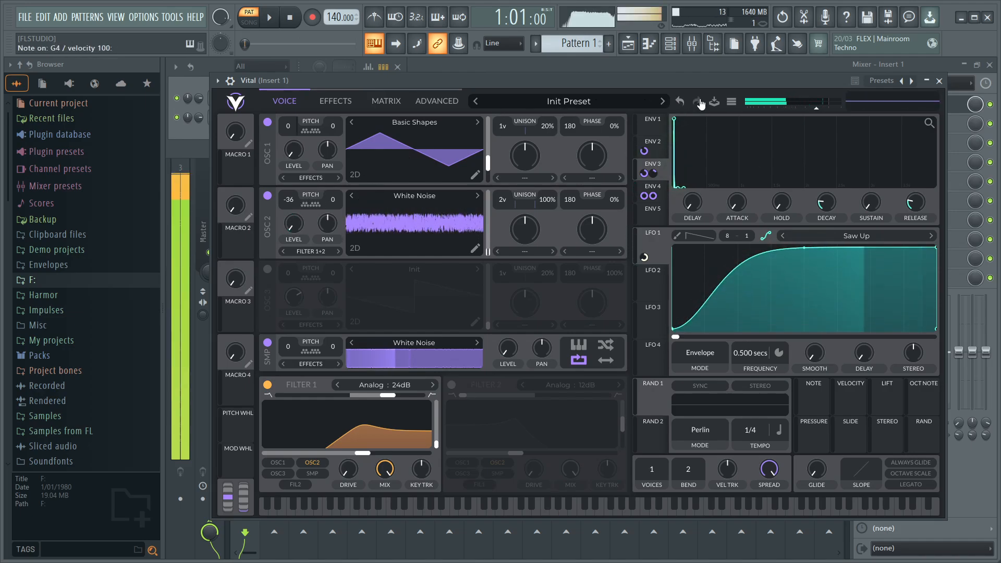
key(c)
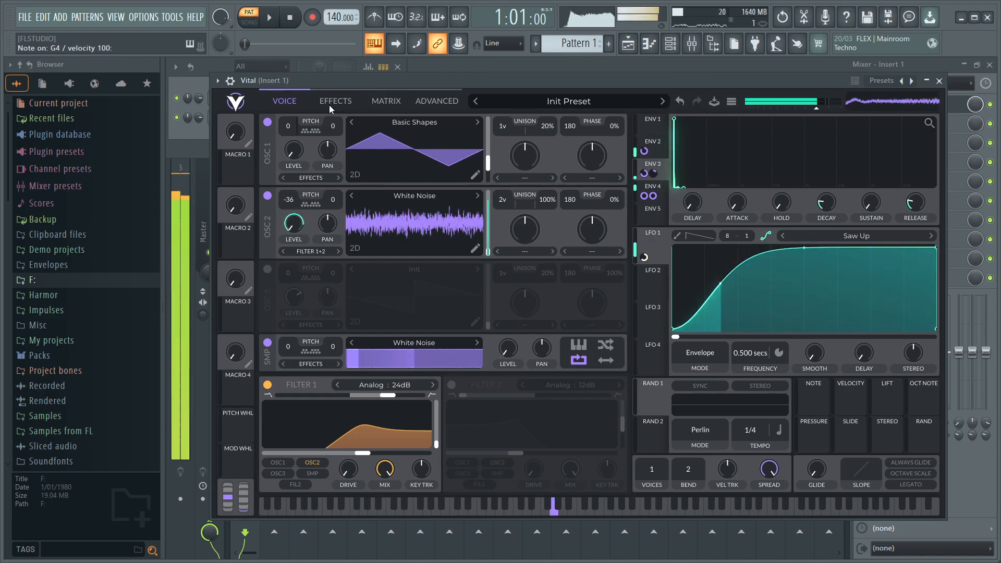
- Close the Vital window and check the Fruity Limiter on mixer Insert 1
click(330, 104)
click(940, 80)
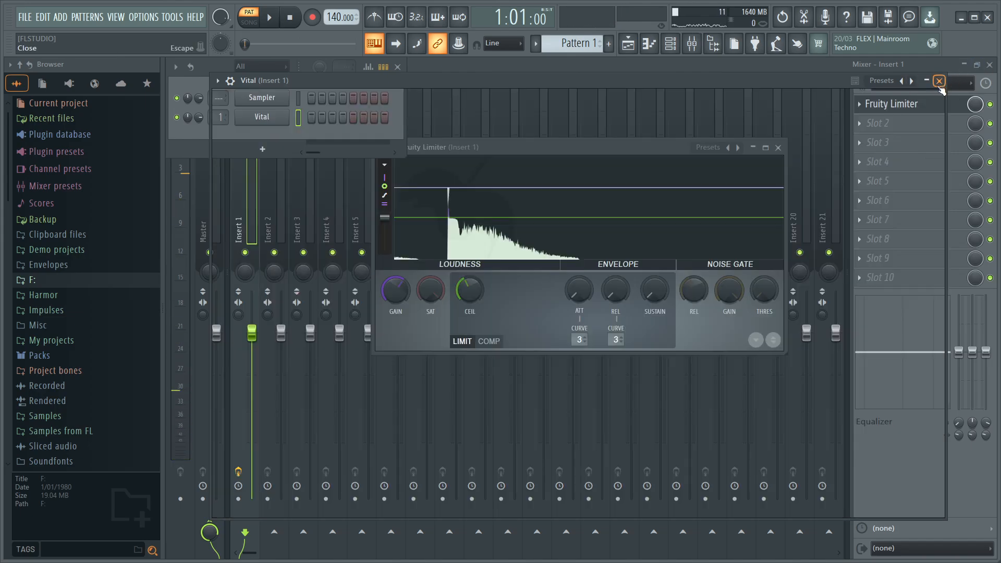
click(926, 105)
click(926, 105)
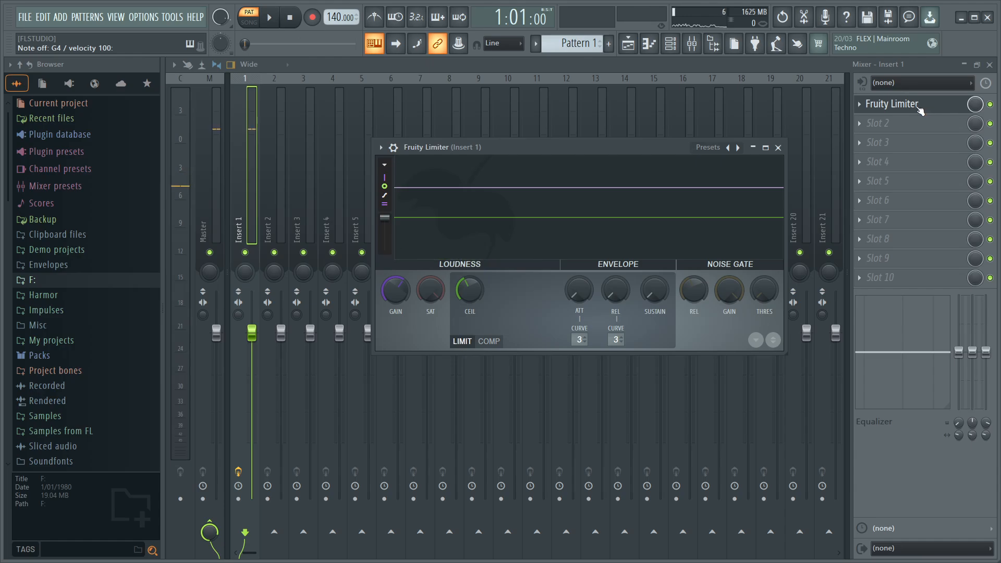
- Reopen Vital from its channel and review the effects and oscillator settings while playing the note
click(670, 43)
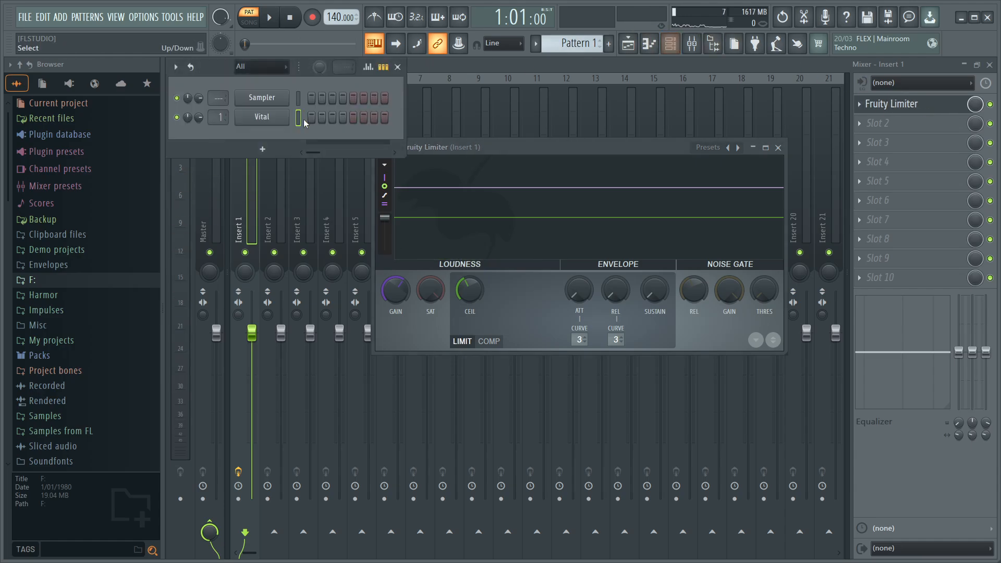
click(272, 119)
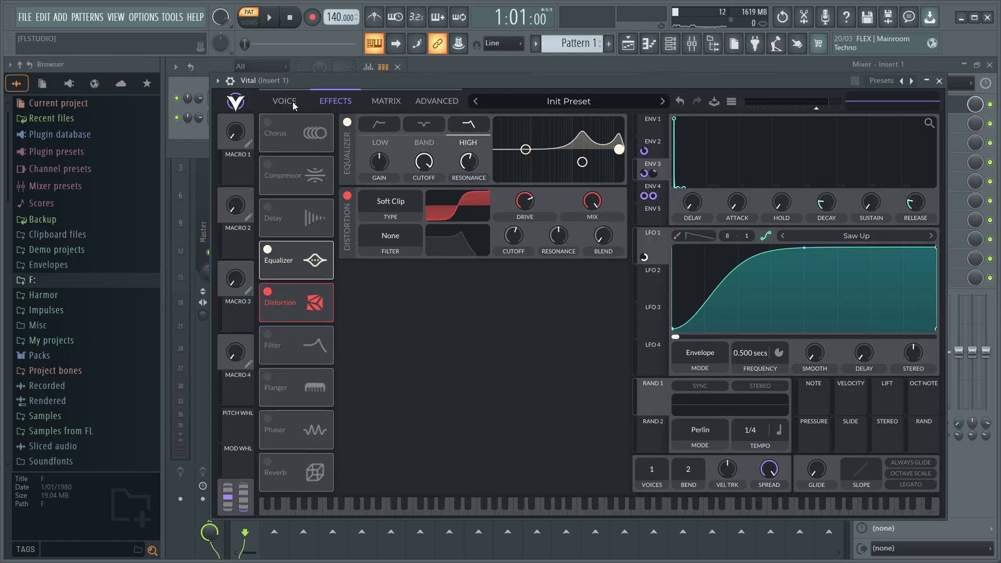
click(293, 101)
click(330, 104)
click(295, 103)
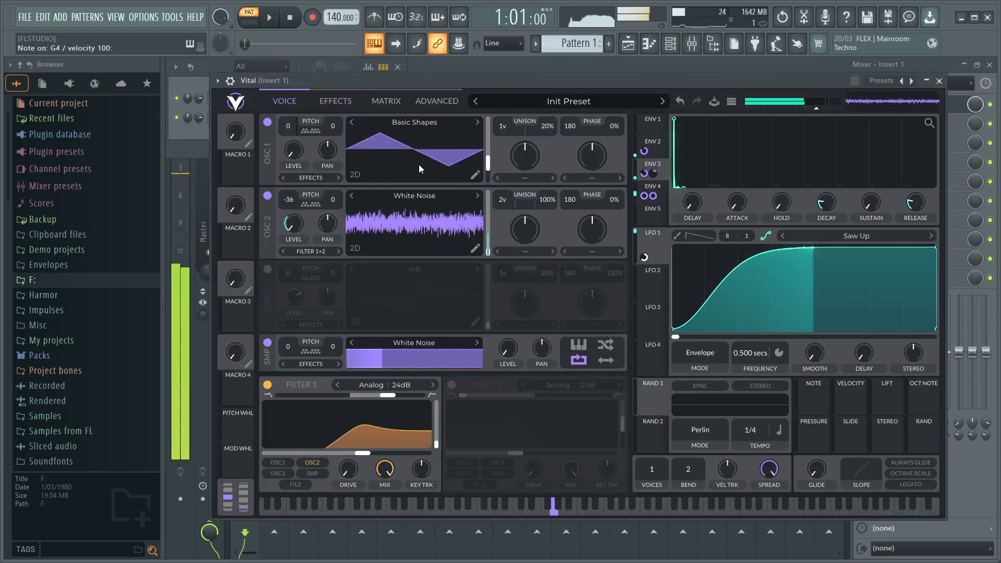